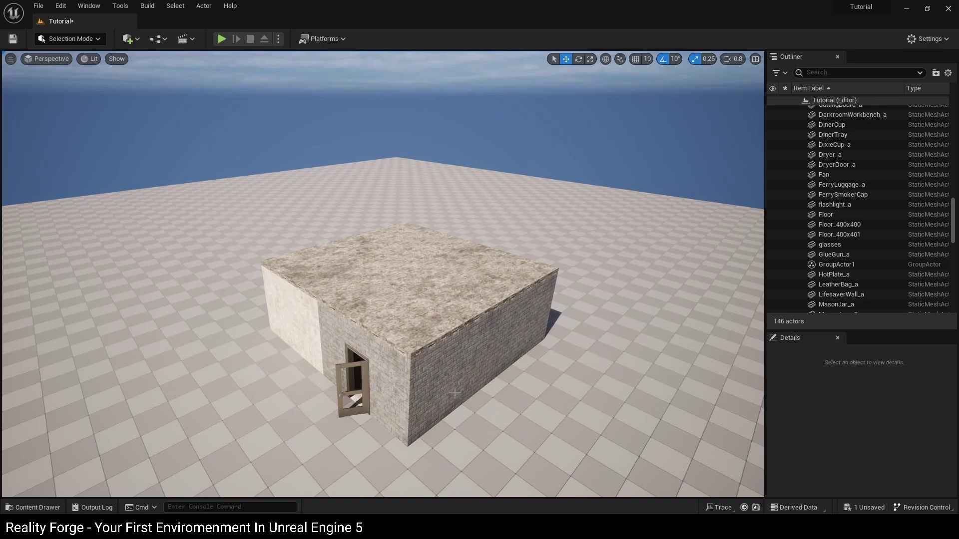
- Look up at the sky and swing the sun around to try different directional light angles
right_drag(513, 374, 404, 211)
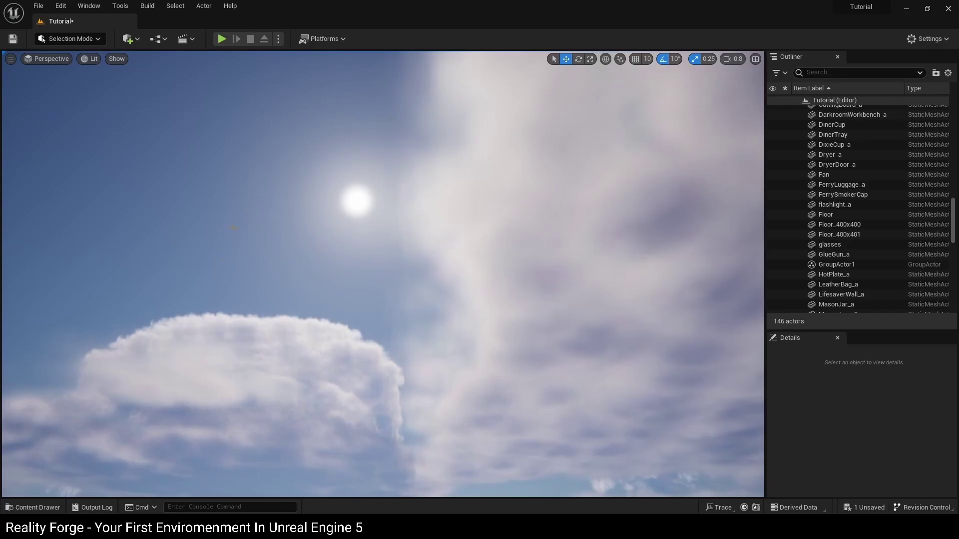
right_drag(299, 122, 290, 90)
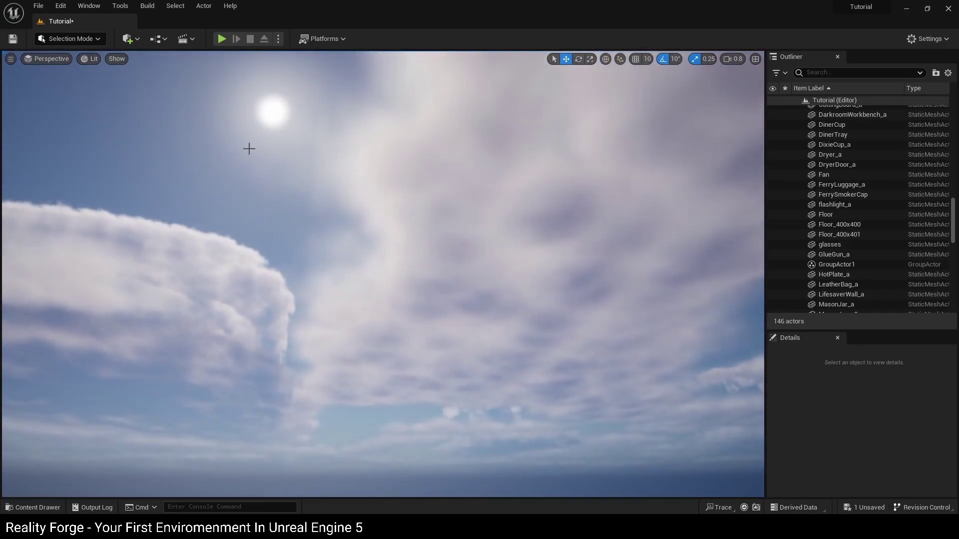
right_drag(285, 169, 284, 175)
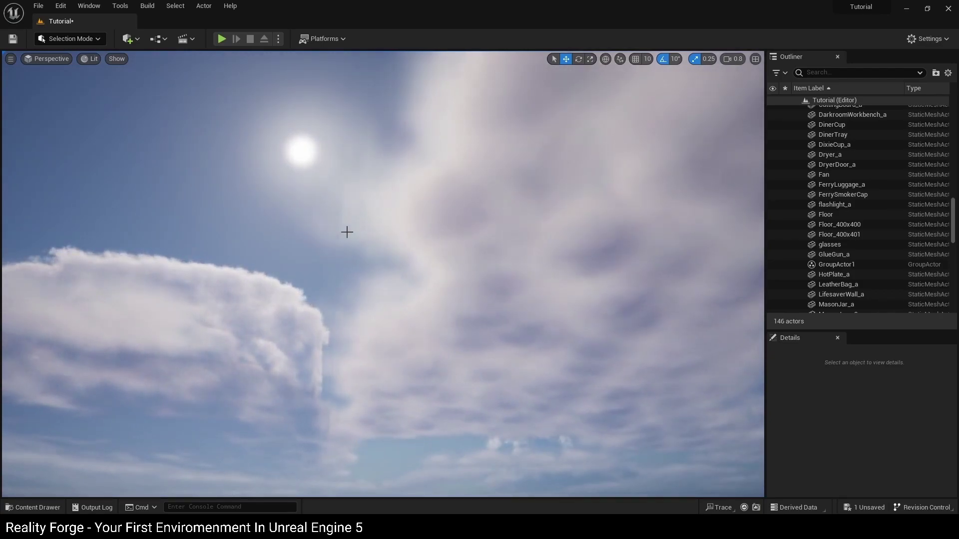
key(ctrl+l)
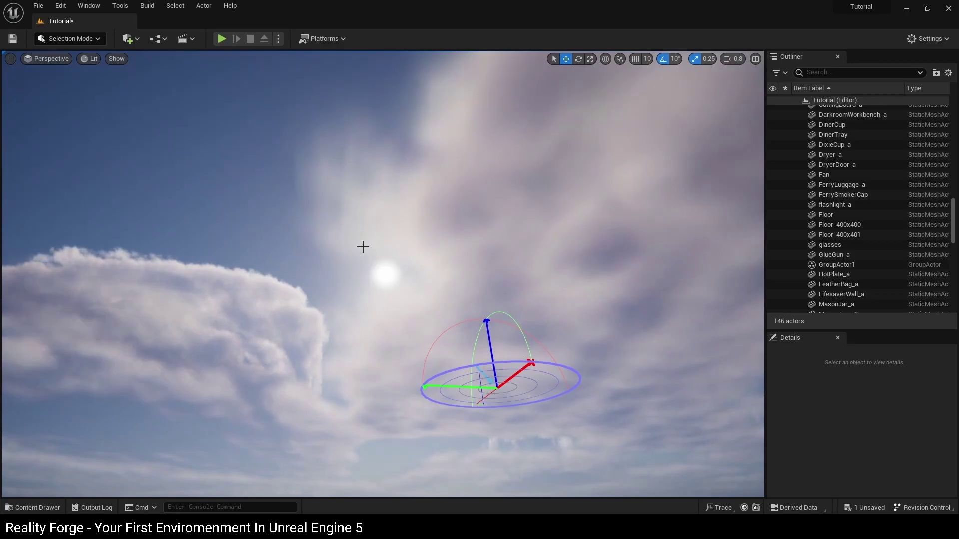
key(ctrl+l)
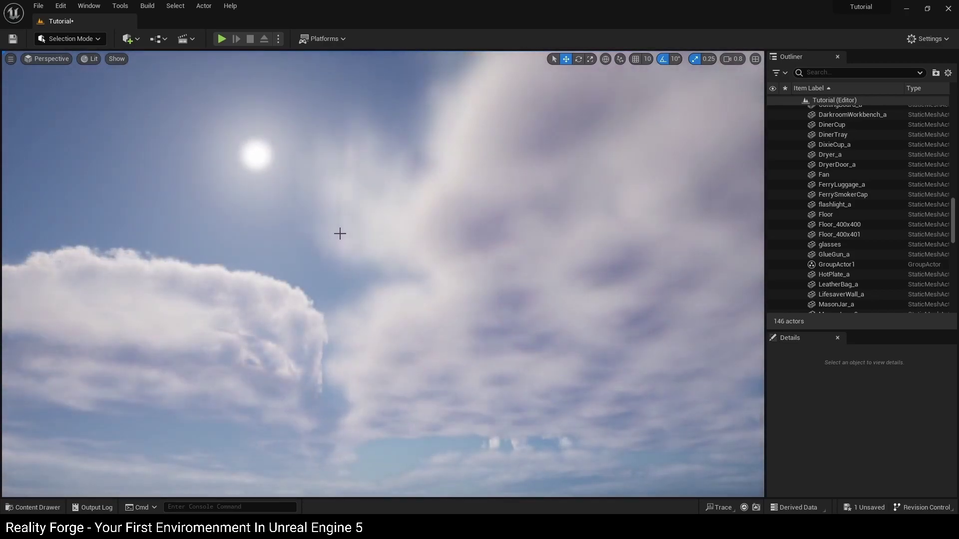
key(ctrl+l)
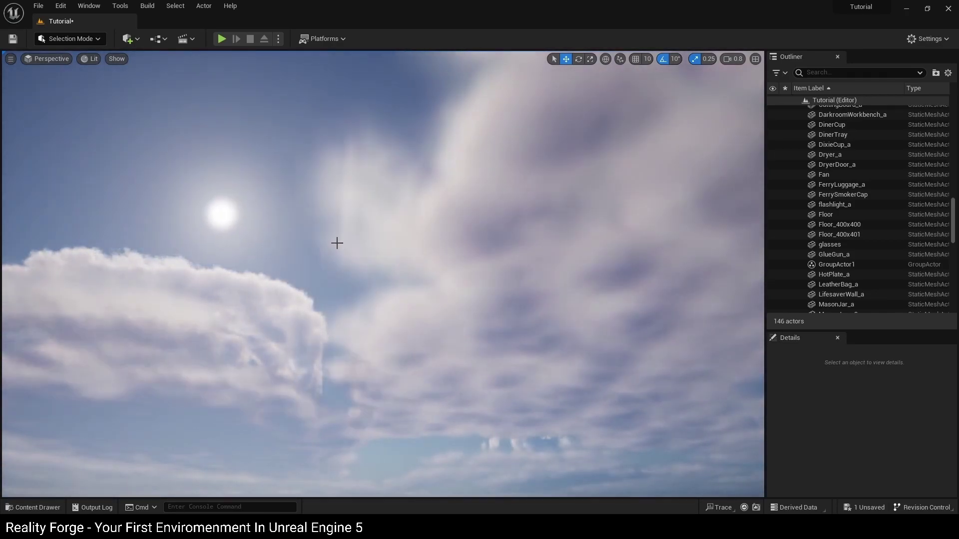
key(ctrl+l)
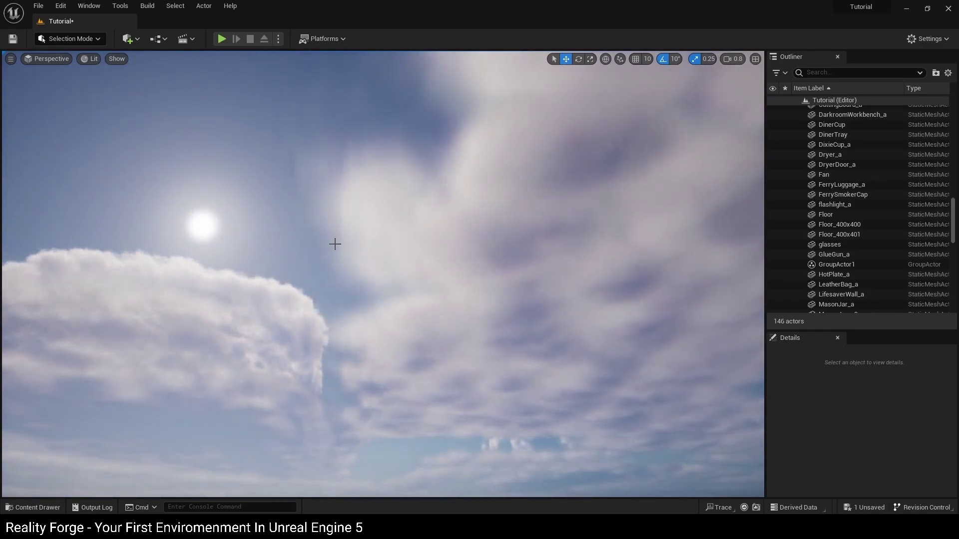
key(ctrl+l)
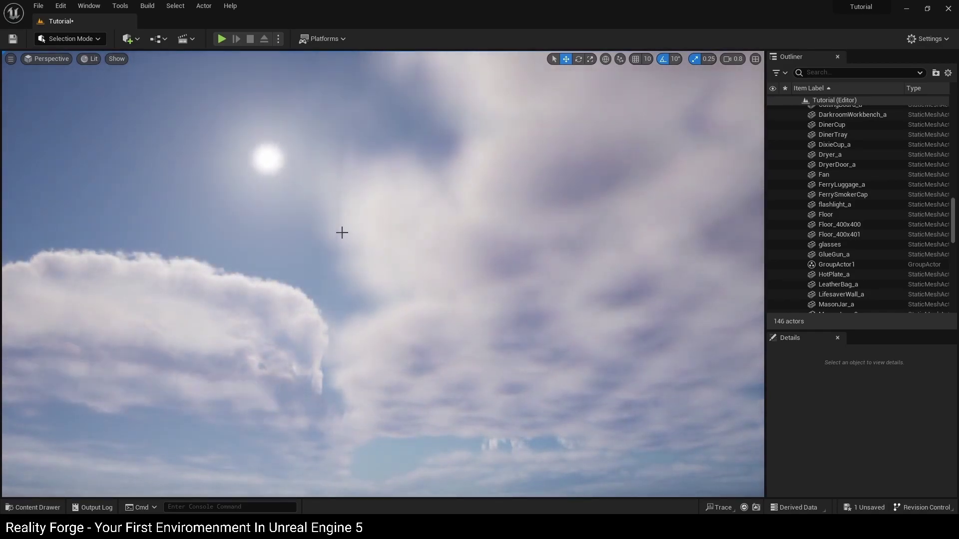
key(ctrl+l)
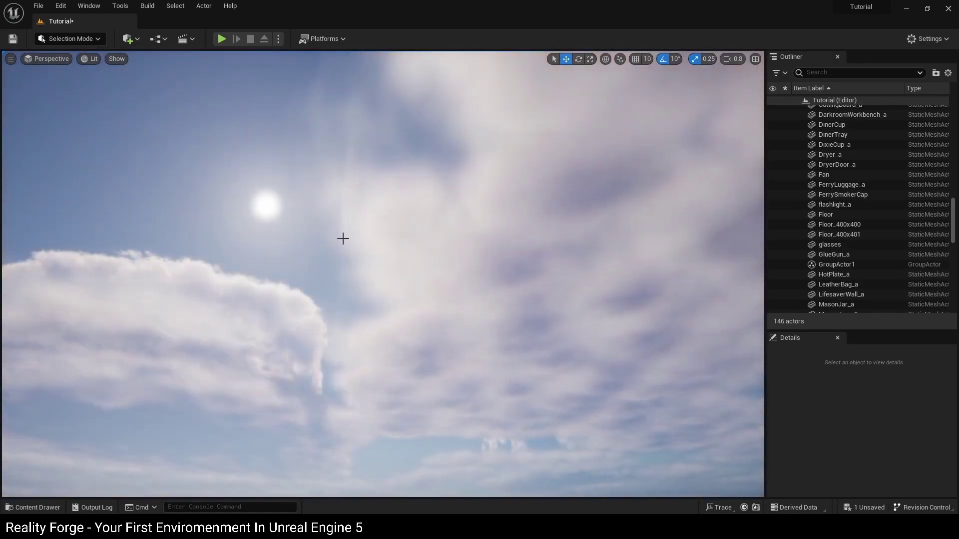
key(ctrl+l)
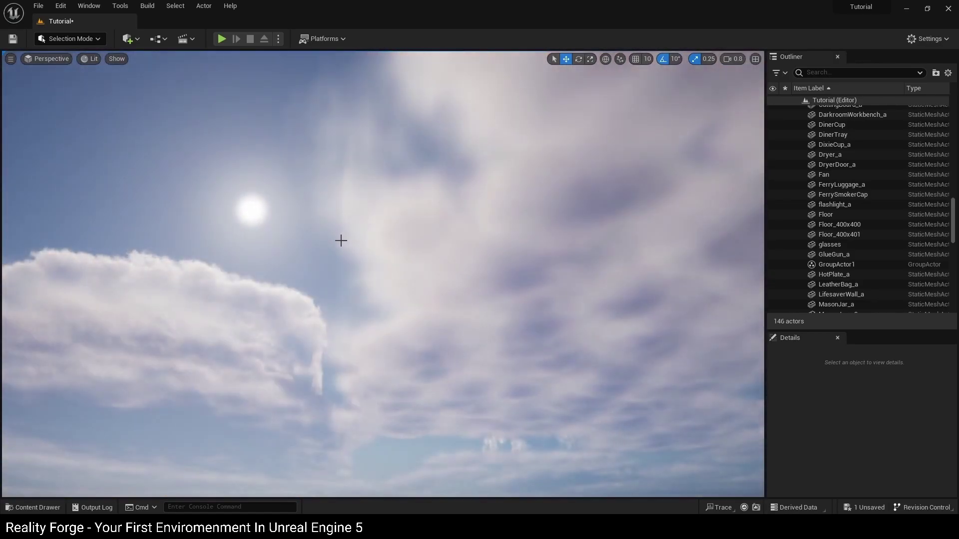
key(ctrl+l)
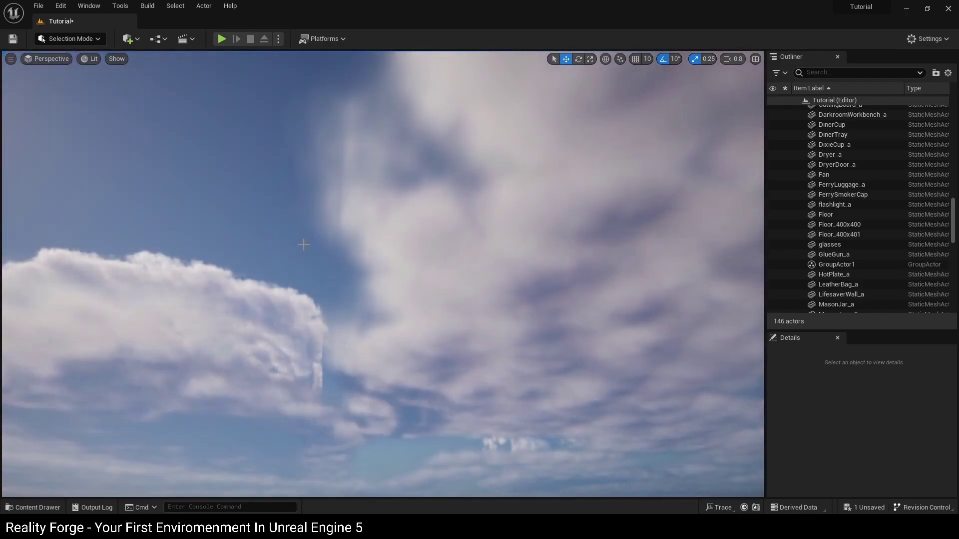
key(ctrl+l)
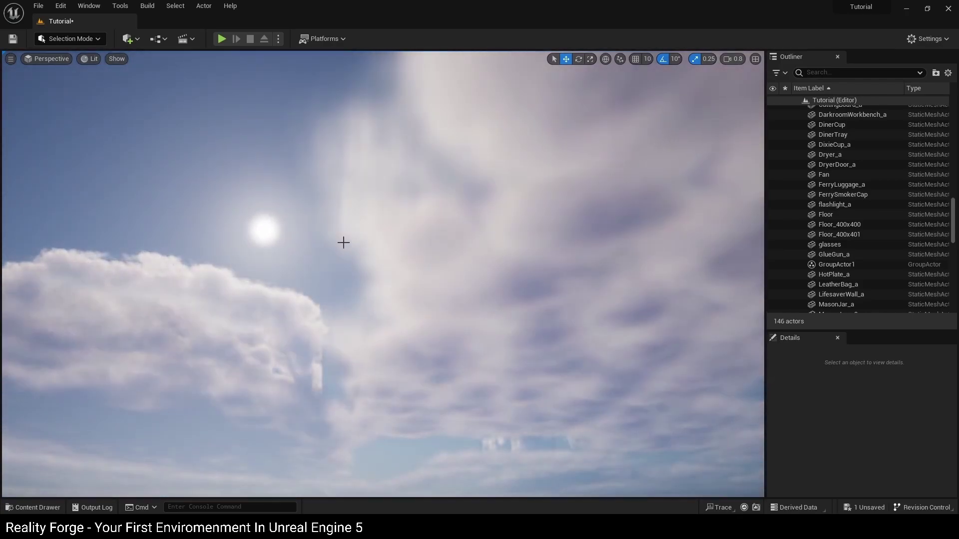
- From inside the house, rotate the sun so that its light falls through the windows into the room
right_drag(344, 254, 609, 409)
key(w)
key(w)
right_drag(334, 281, 361, 283)
key(ctrl+l)
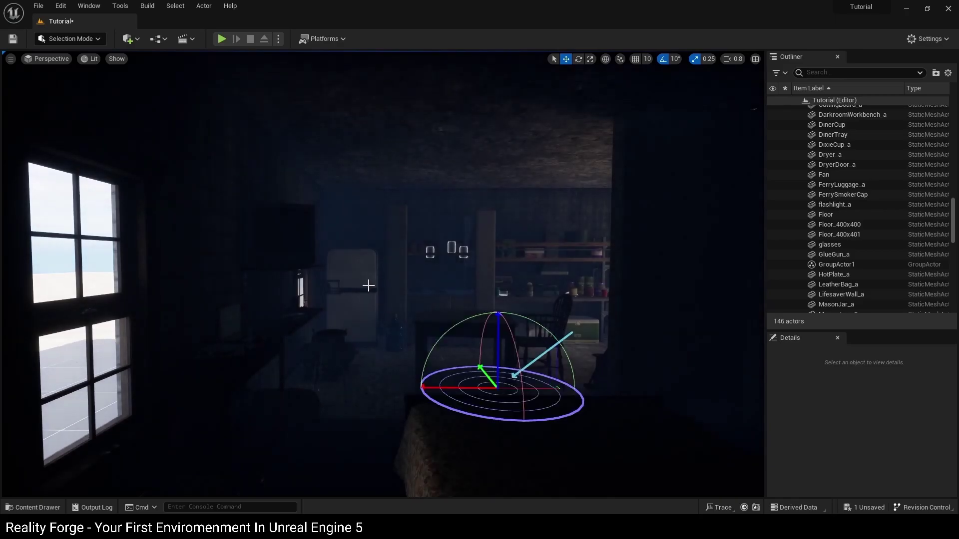
key(ctrl+l)
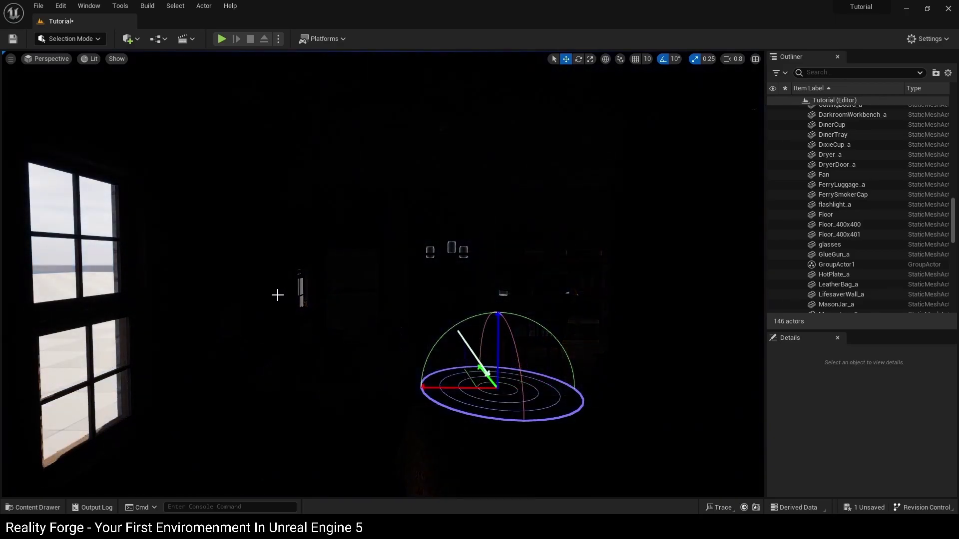
key(ctrl+l)
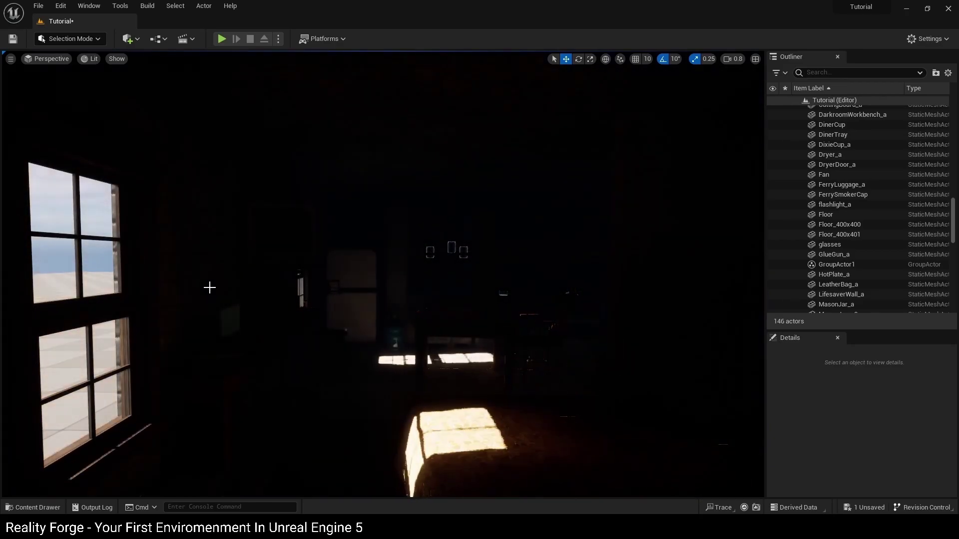
key(ctrl+l)
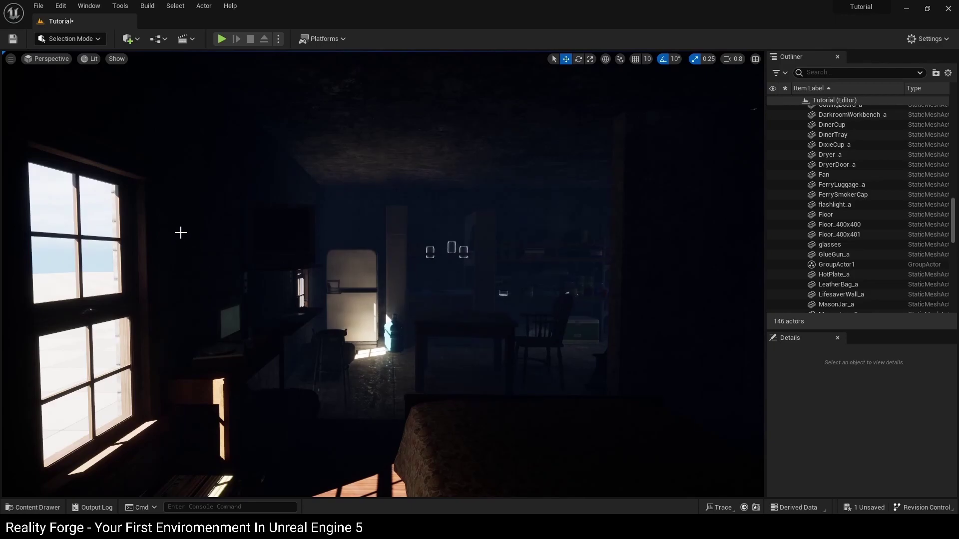
- Filter the scene's actors by "light" and hide the DirectionalLight
right_drag(403, 325, 565, 298)
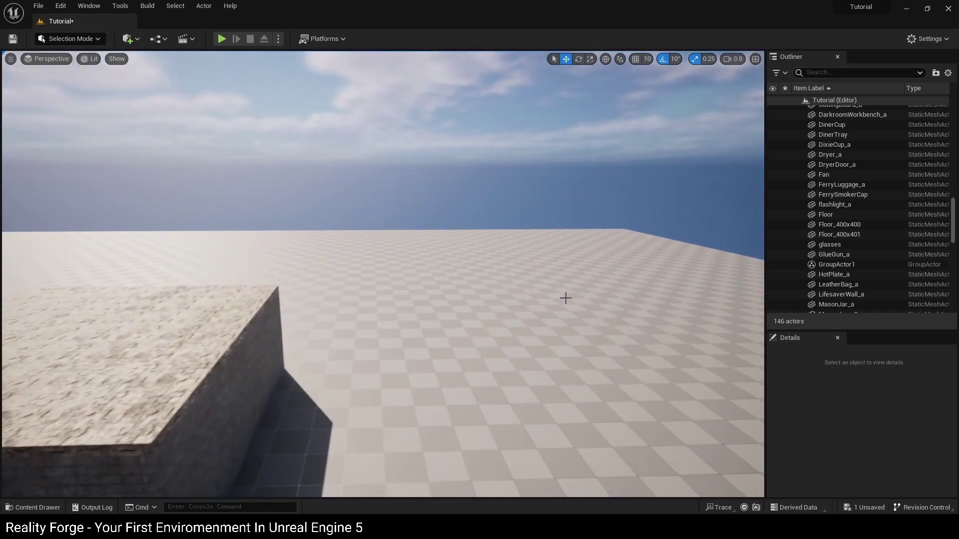
click(835, 74)
text(light)
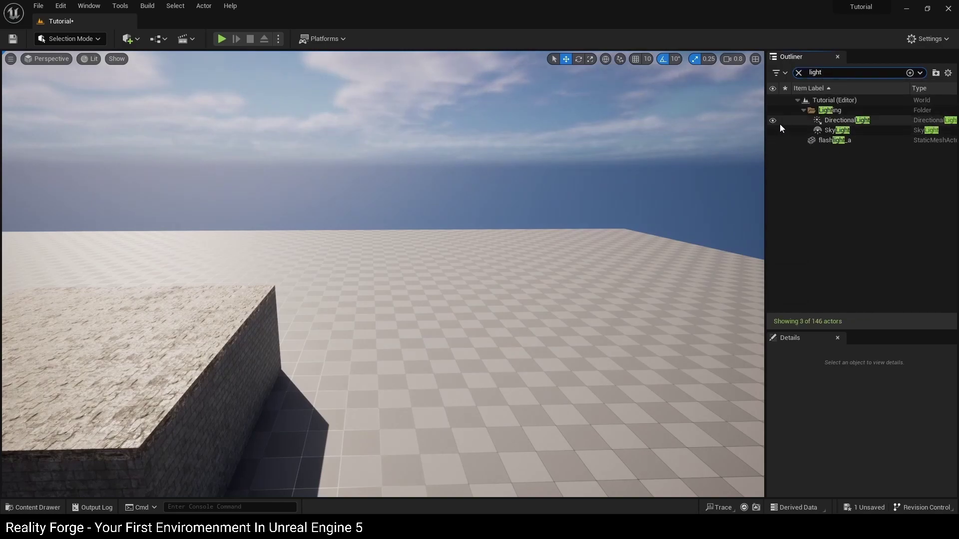
click(773, 121)
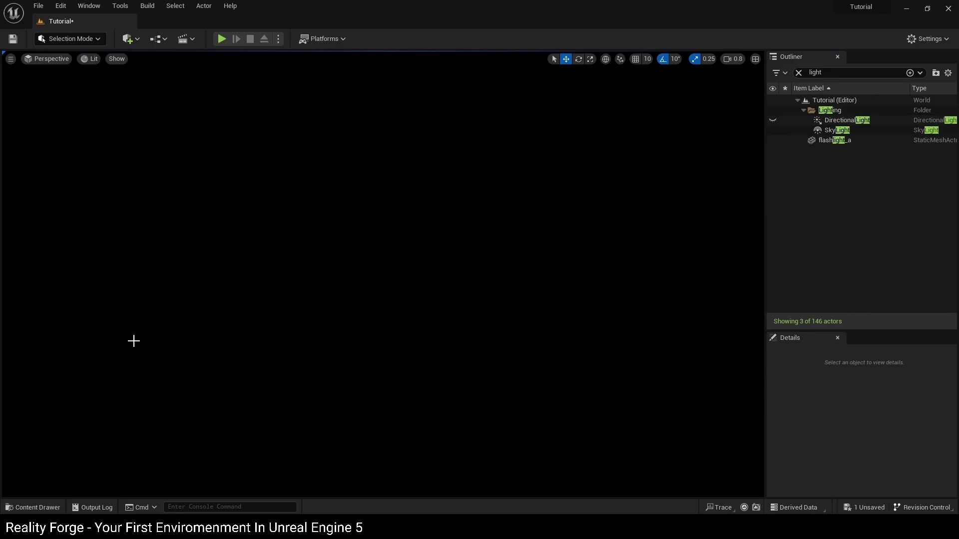
- Inspect the house from outside in Unlit view mode and return the viewport to Lit
click(91, 65)
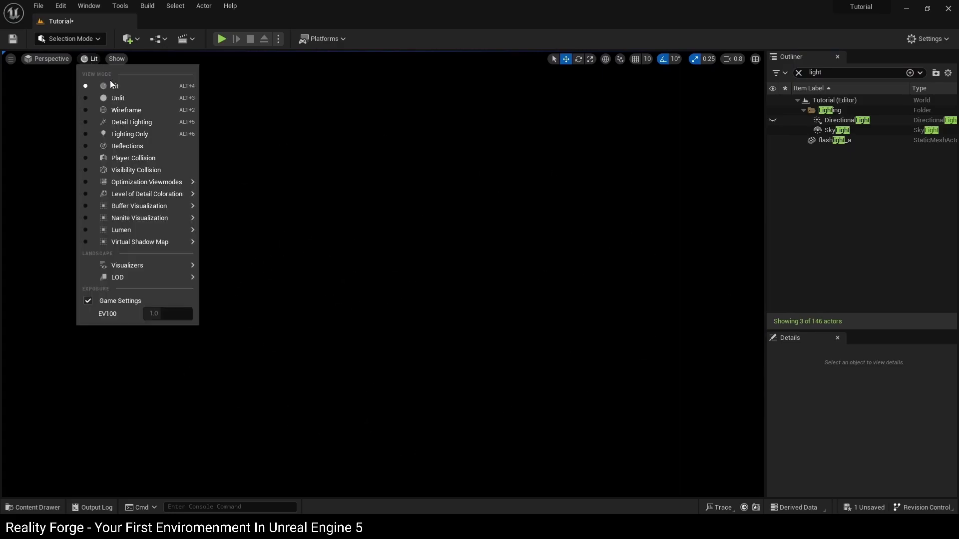
click(107, 99)
right_drag(107, 103, 162, 148)
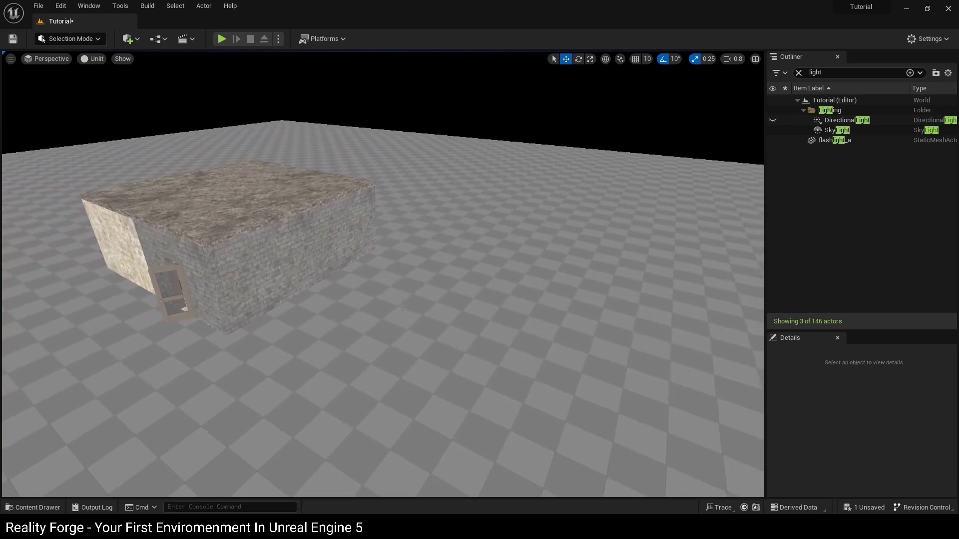
click(99, 62)
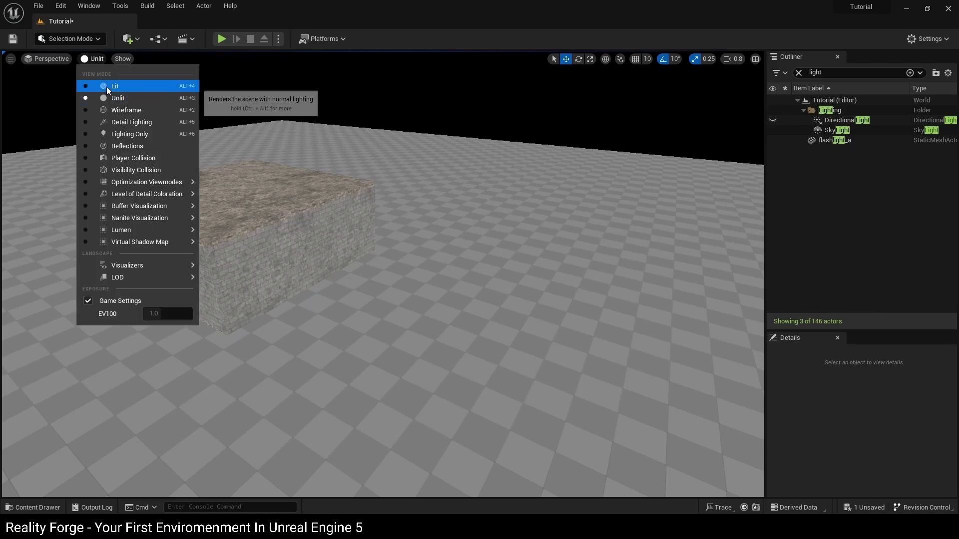
click(107, 86)
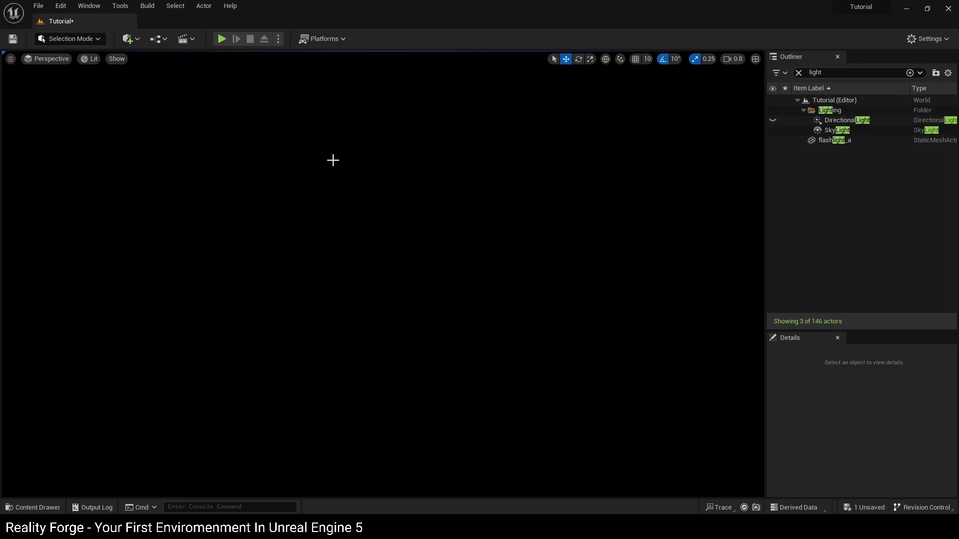
- Place a second directional light beside the house and rotate it to -16° on Y and 40° on Z
click(137, 41)
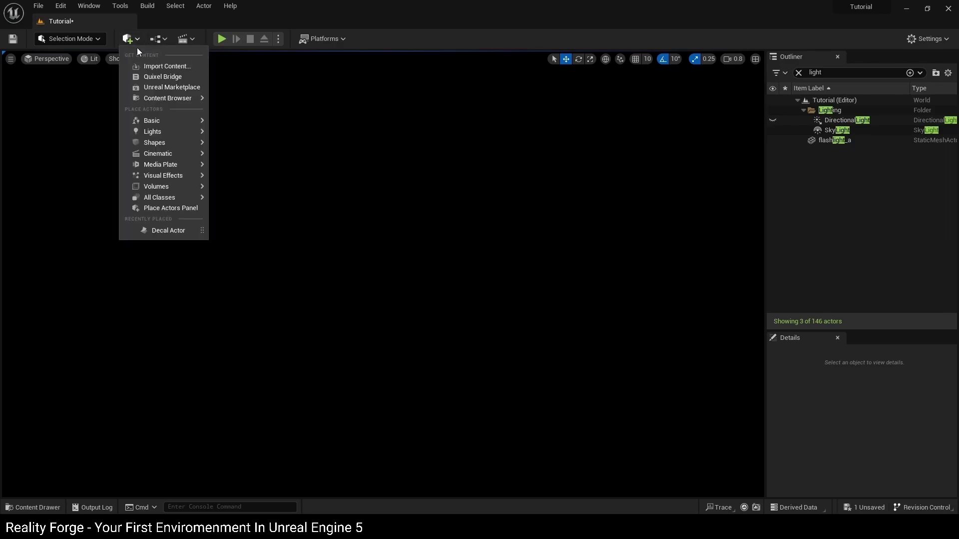
mouse_move(144, 131)
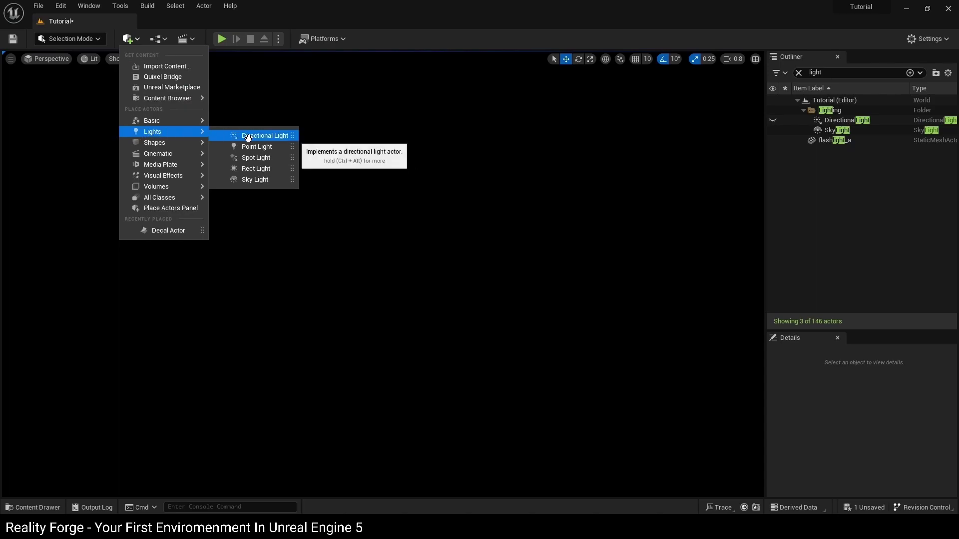
drag(251, 136, 445, 323)
mouse_move(445, 323)
right_down()
mouse_move(414, 322)
mouse_move(450, 305)
right_up()
key(e)
drag(408, 291, 463, 275)
drag(424, 352, 495, 342)
- Delete the DirectionalLight2 actor from the scene
click(858, 173)
click(858, 139)
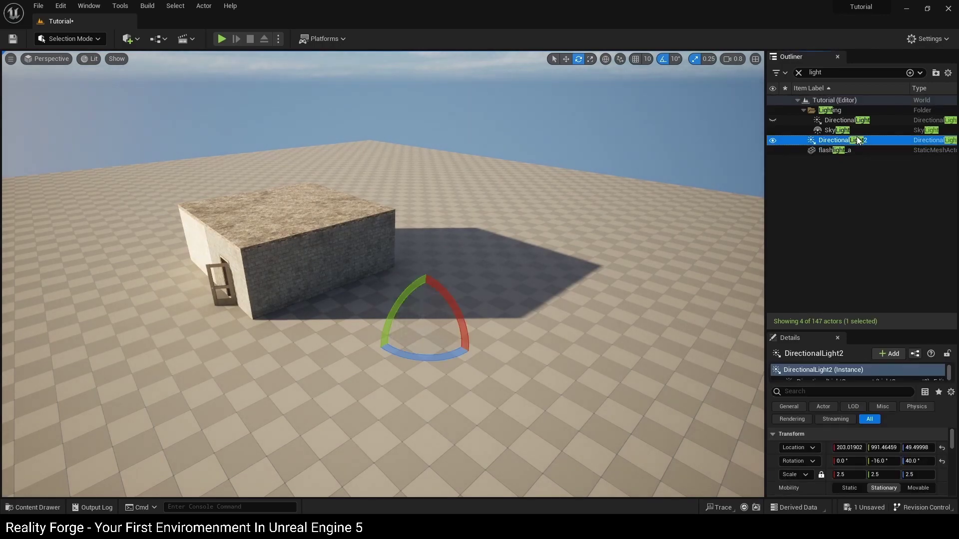
key(Delete)
- Try a point light about 278 units above the ground beside the house and delete it
click(131, 39)
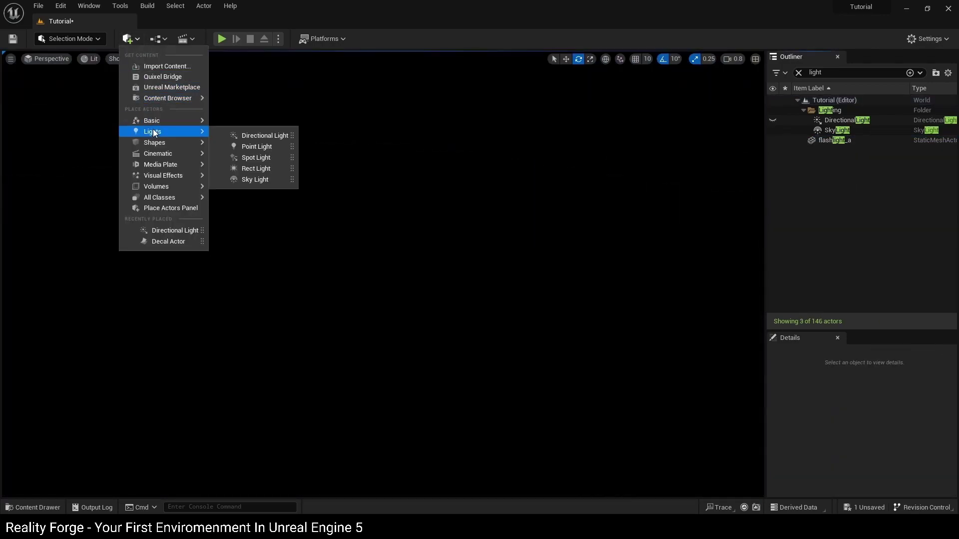
mouse_move(178, 132)
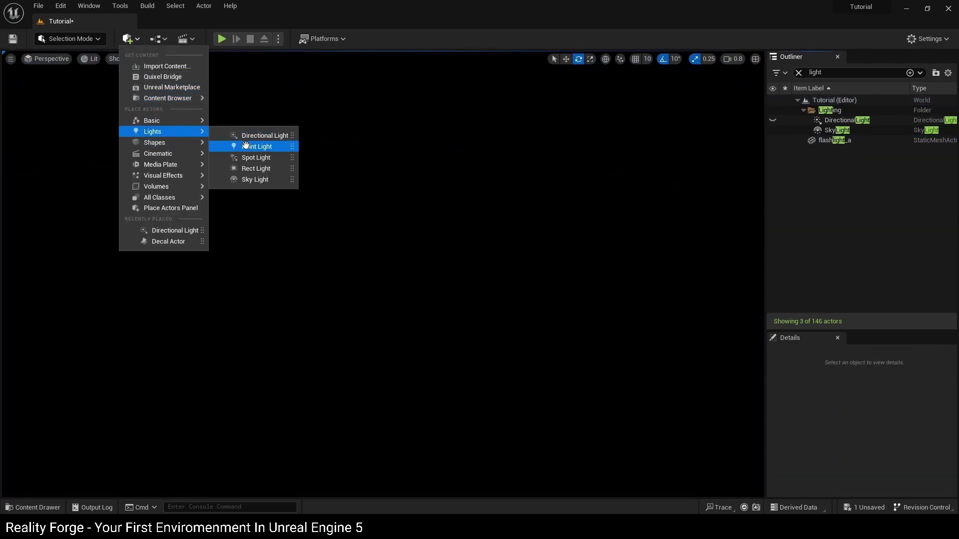
drag(256, 147, 406, 267)
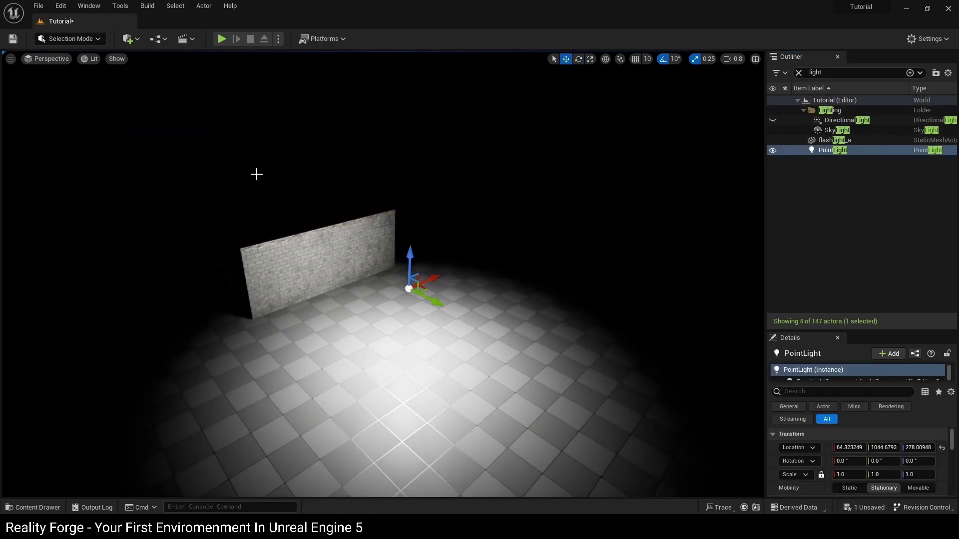
key(Delete)
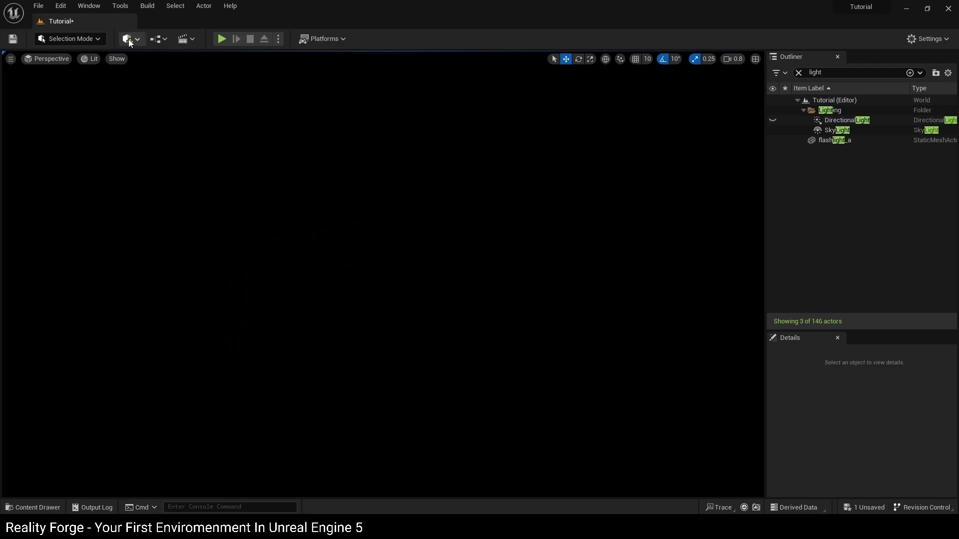
- Try a downward-facing spot light about 384 units above the ground near the house and delete it
click(130, 40)
mouse_move(169, 135)
drag(235, 157, 400, 215)
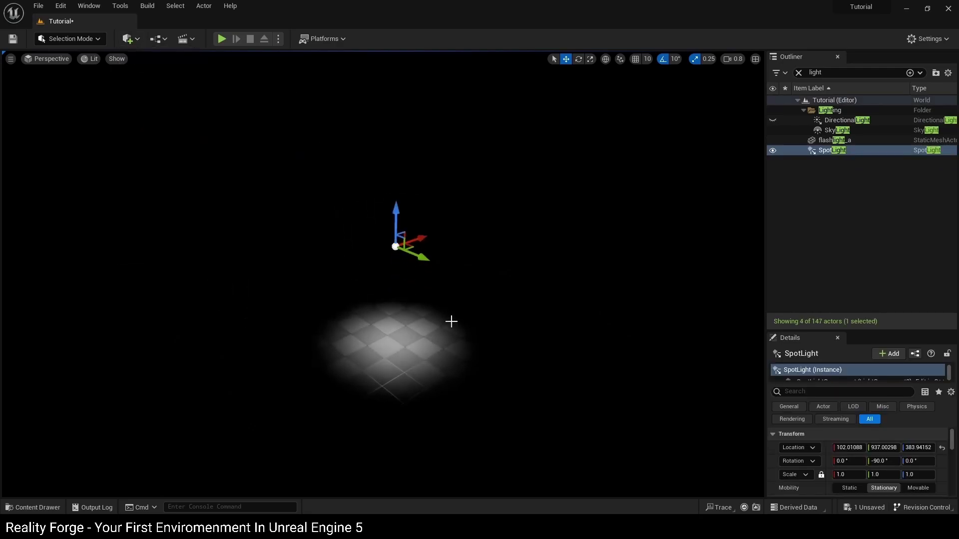
key(Delete)
- Place a rect light beside the house at a height of about 144 units and rotate it -90° to face the ground
click(131, 39)
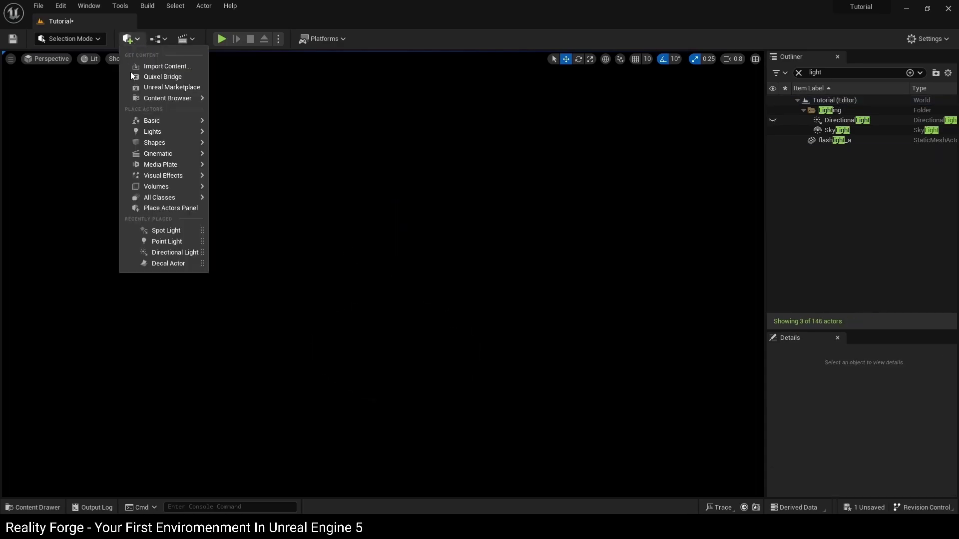
mouse_move(159, 131)
click(256, 169)
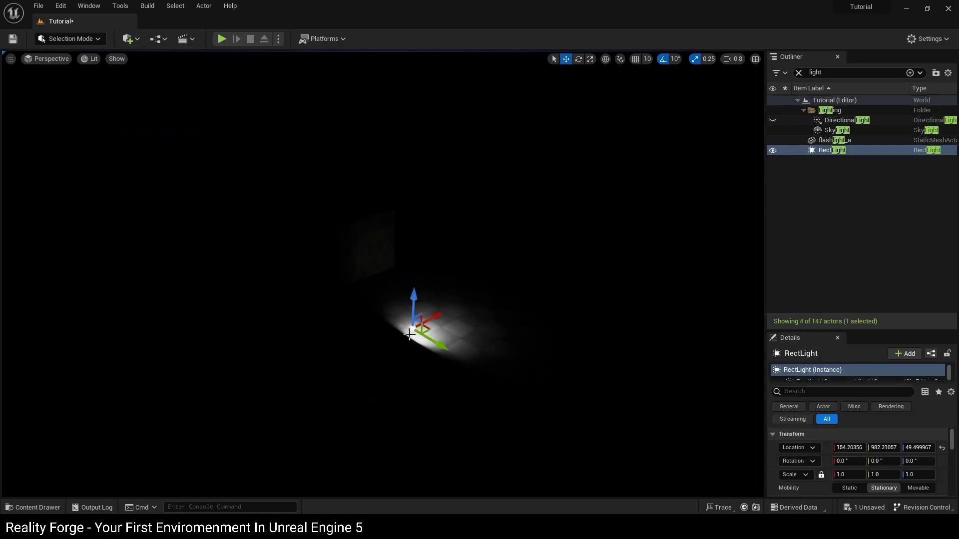
mouse_move(388, 270)
right_down()
mouse_move(350, 270)
mouse_move(330, 249)
mouse_move(360, 280)
mouse_move(388, 270)
right_up()
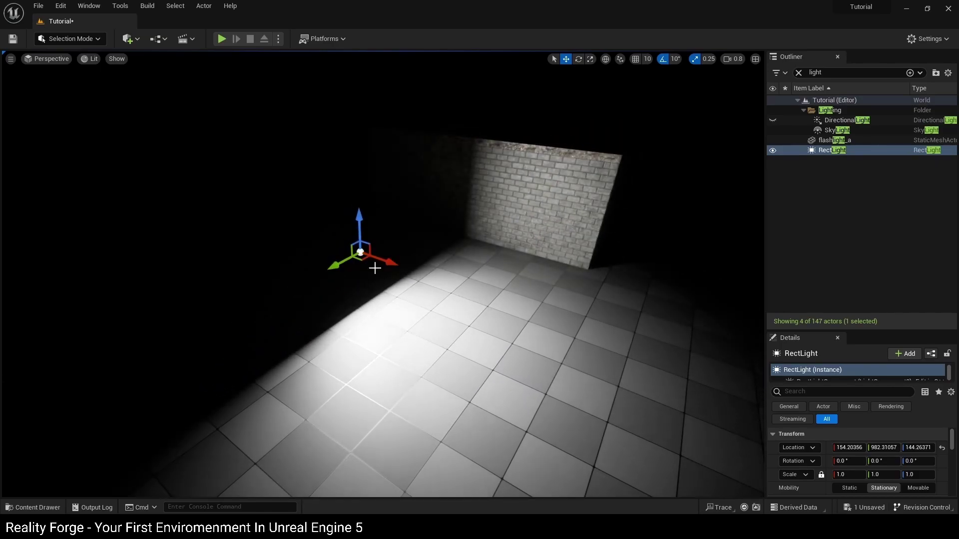
key(e)
drag(387, 230, 388, 327)
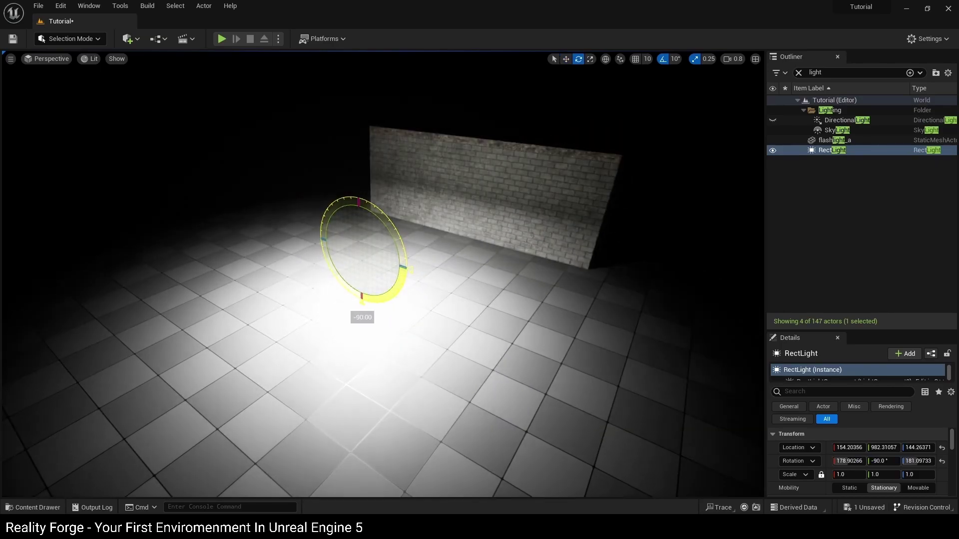
- Raise the rect light to about 277 units above the ground and enlarge the area showing its details
key(w)
drag(361, 202, 365, 143)
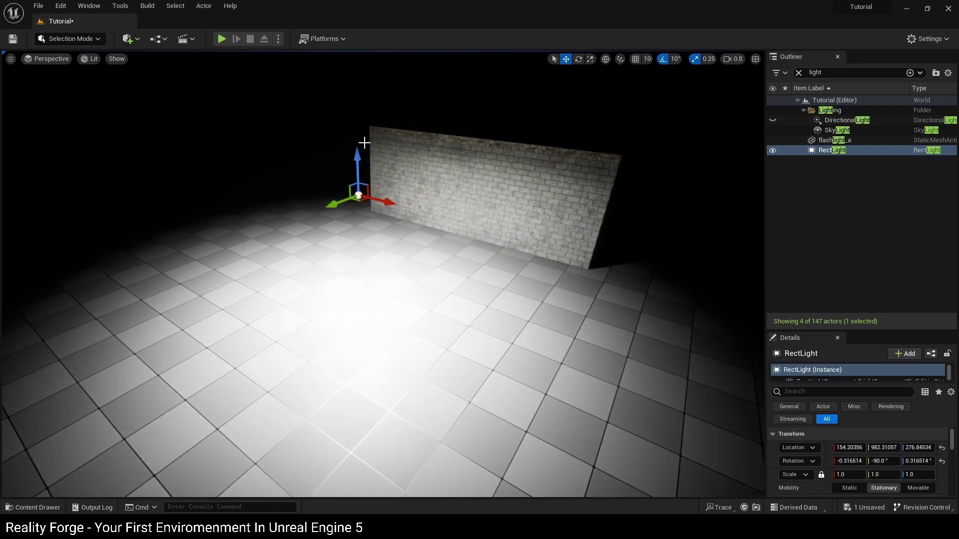
right_drag(354, 140, 347, 177)
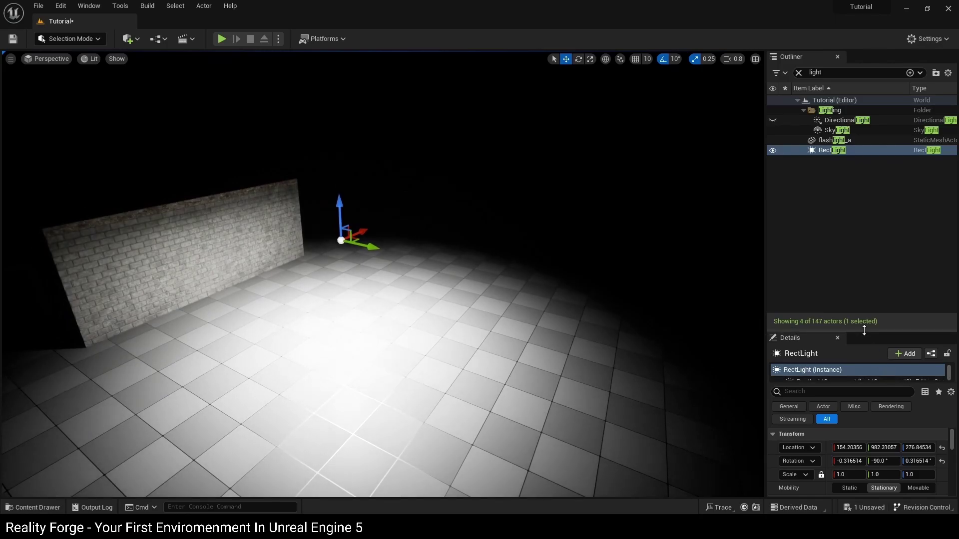
drag(864, 330, 711, 251)
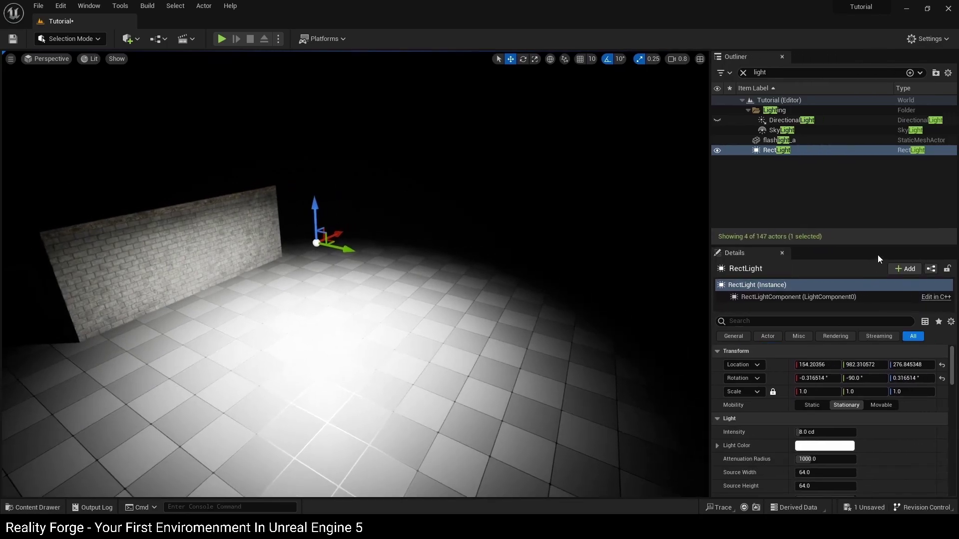
drag(880, 246, 882, 204)
- Try a different intensity and a different light color on the rect light and discard both changes
mouse_move(803, 396)
mouse_down()
mouse_move(855, 397)
mouse_move(795, 397)
mouse_move(849, 397)
mouse_move(806, 396)
mouse_up()
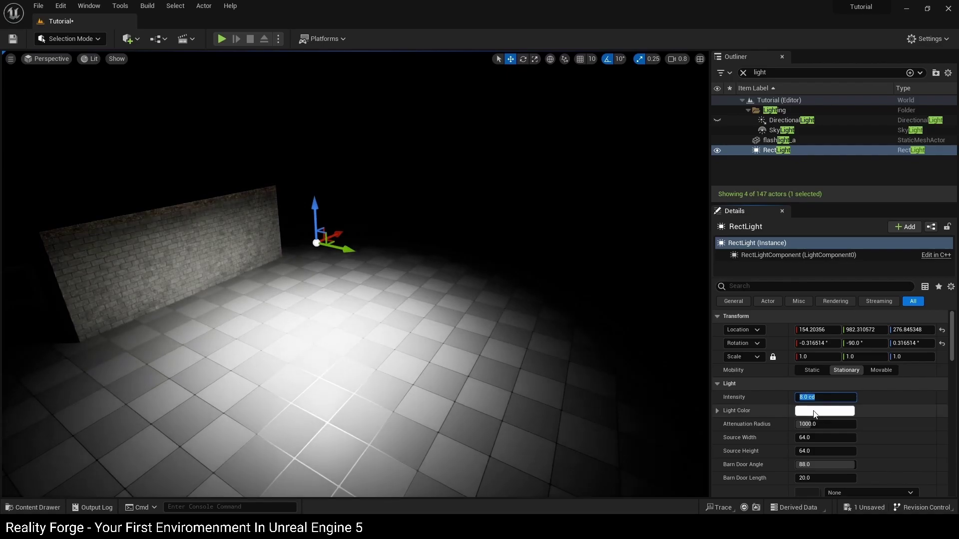
click(804, 411)
click(671, 355)
drag(682, 357, 693, 310)
click(788, 498)
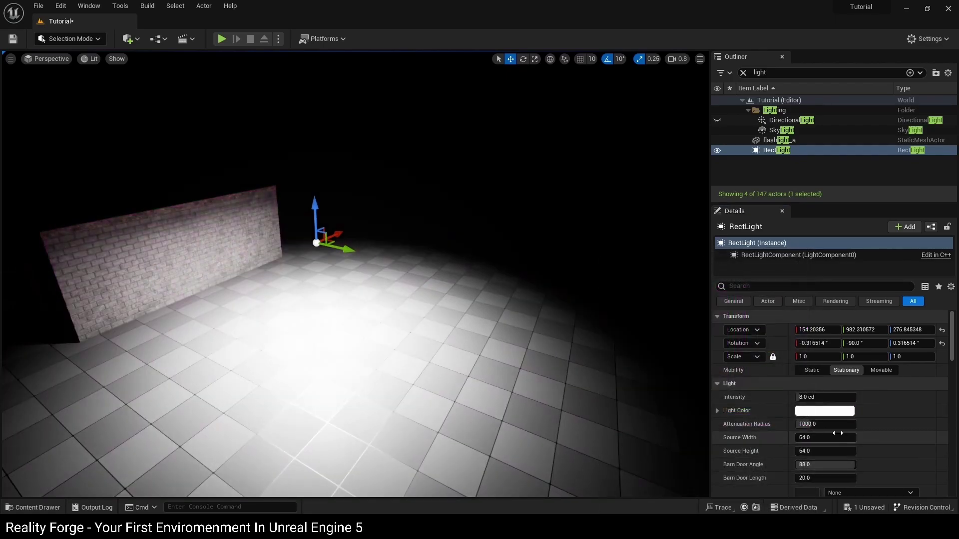
- Show the editor icons and light bounds in the scene and increase the rect light's attenuation radius to about 2805
scroll(849, 434, down, 1)
drag(822, 409, 698, 396)
right_drag(511, 353, 518, 345)
key(g)
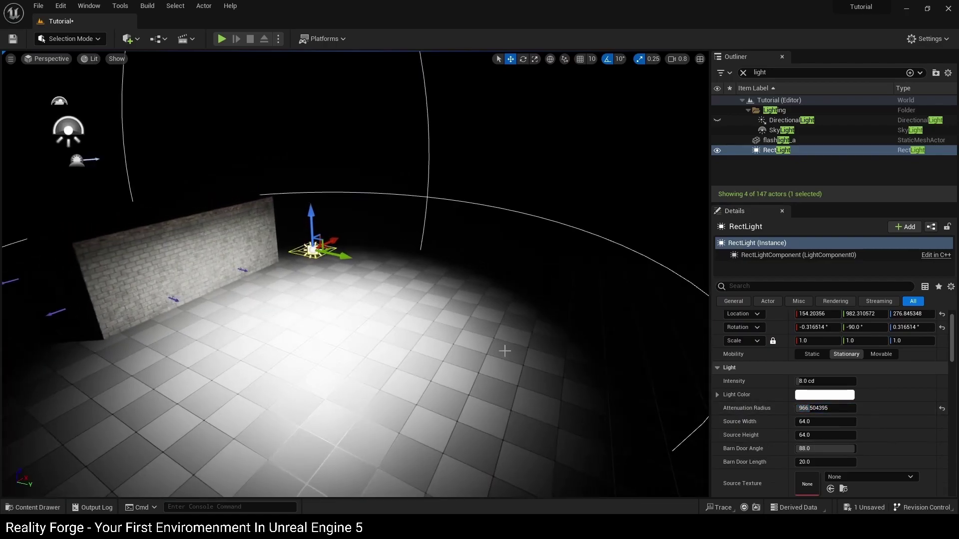
mouse_move(835, 409)
mouse_down()
mouse_move(854, 409)
mouse_move(797, 408)
mouse_move(842, 408)
mouse_up()
scroll(349, 269, down, 6)
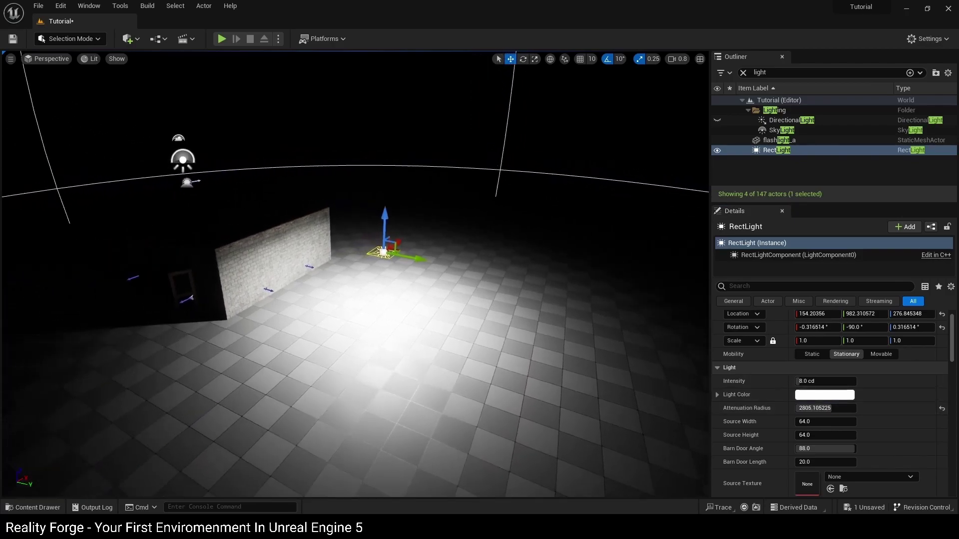
- Move the rect light away from the house to about 2160 on Y and reset its attenuation radius to 1000
drag(350, 269, 575, 324)
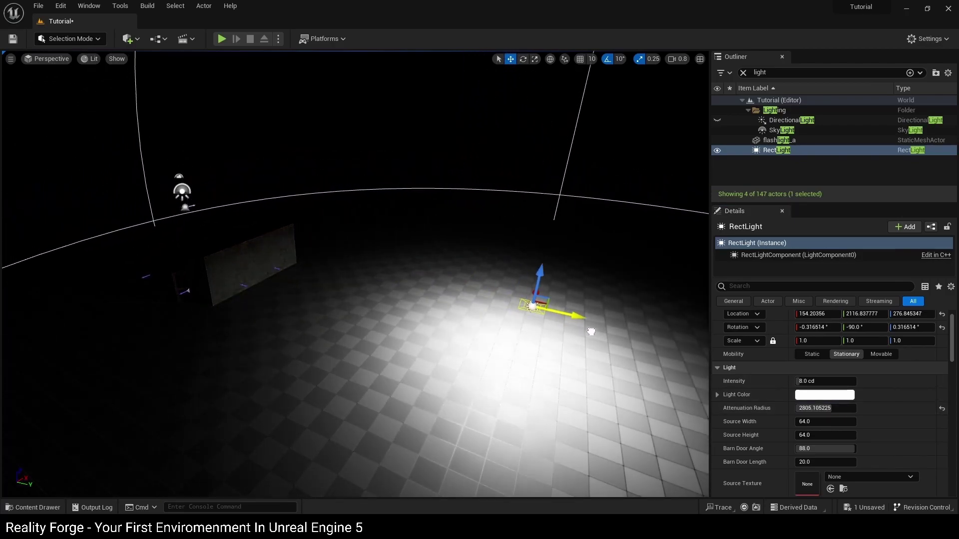
mouse_move(832, 408)
mouse_down()
mouse_move(807, 409)
mouse_move(860, 408)
mouse_move(840, 408)
mouse_move(849, 408)
mouse_up()
click(941, 410)
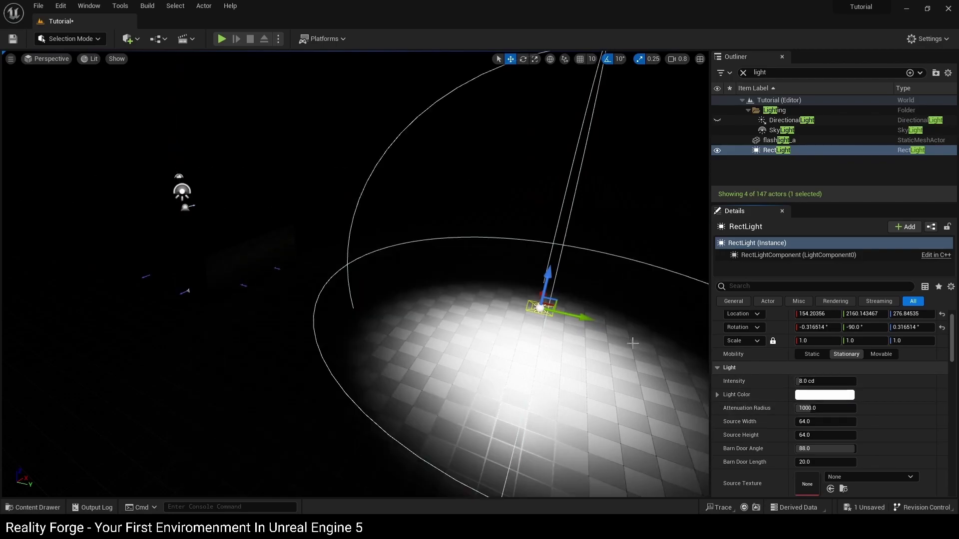
- Move the rect light back beside the brick wall, at about 1007 on Y
drag(582, 317, 365, 270)
right_drag(366, 270, 374, 295)
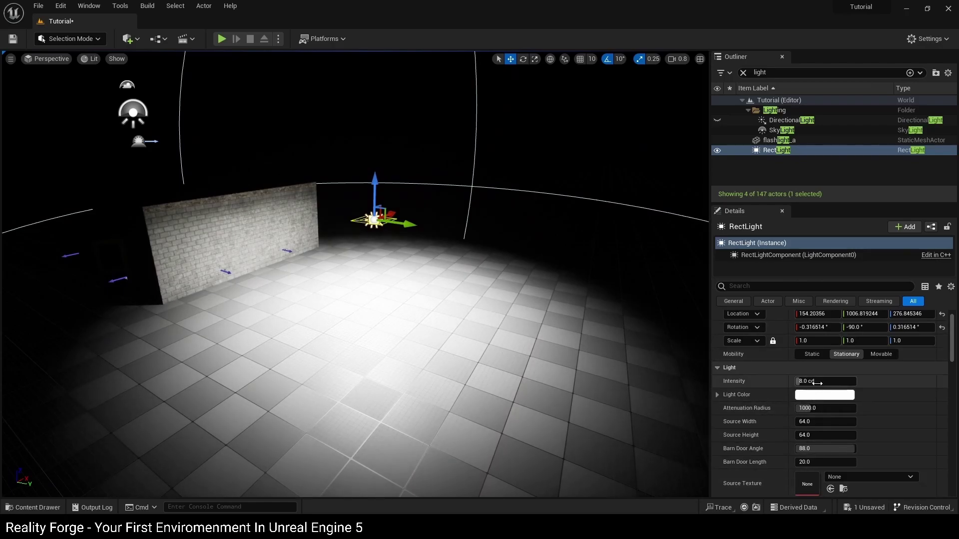
right_drag(484, 285, 484, 250)
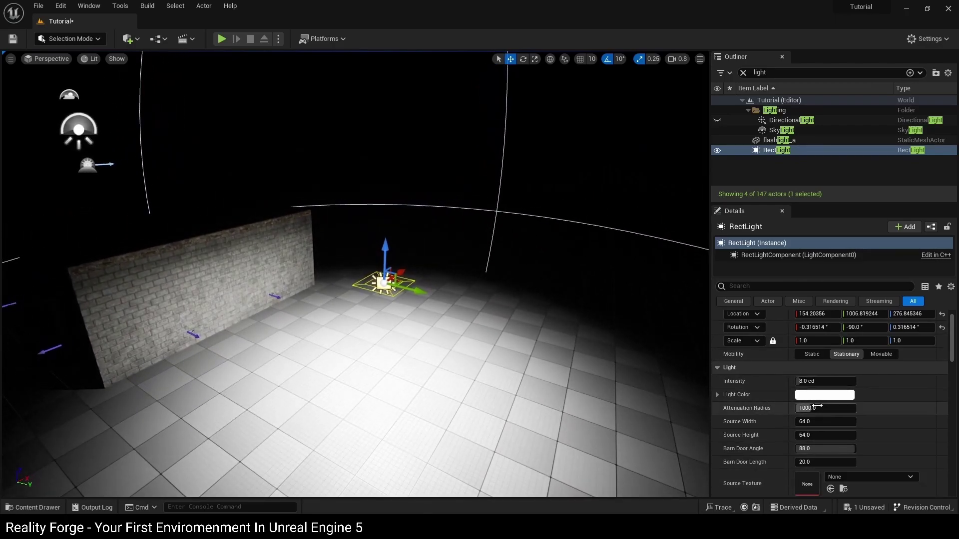
- Try another light color and a color temperature of about 10702 on the rect light, leaving neither in use
click(811, 401)
drag(619, 336, 671, 341)
click(782, 499)
scroll(482, 368, down, 3)
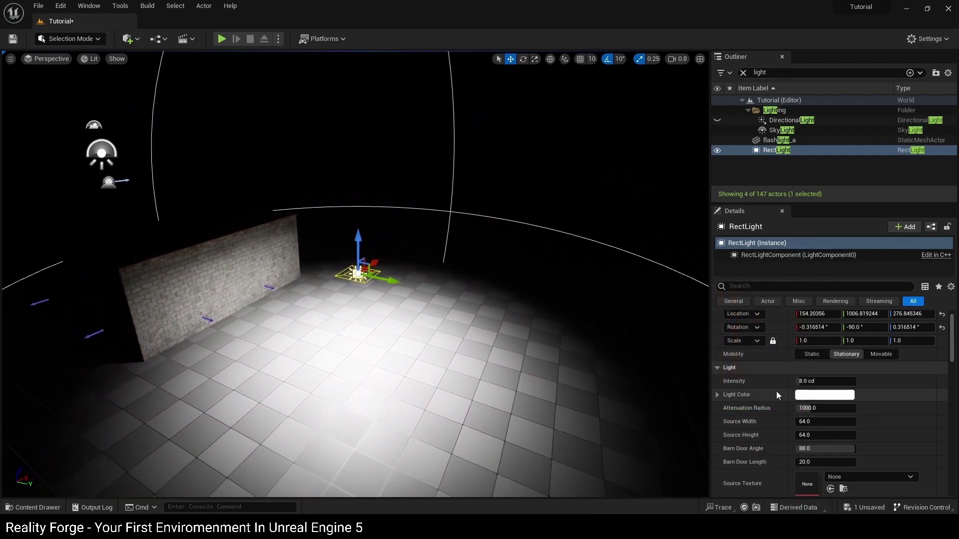
scroll(559, 370, up, 3)
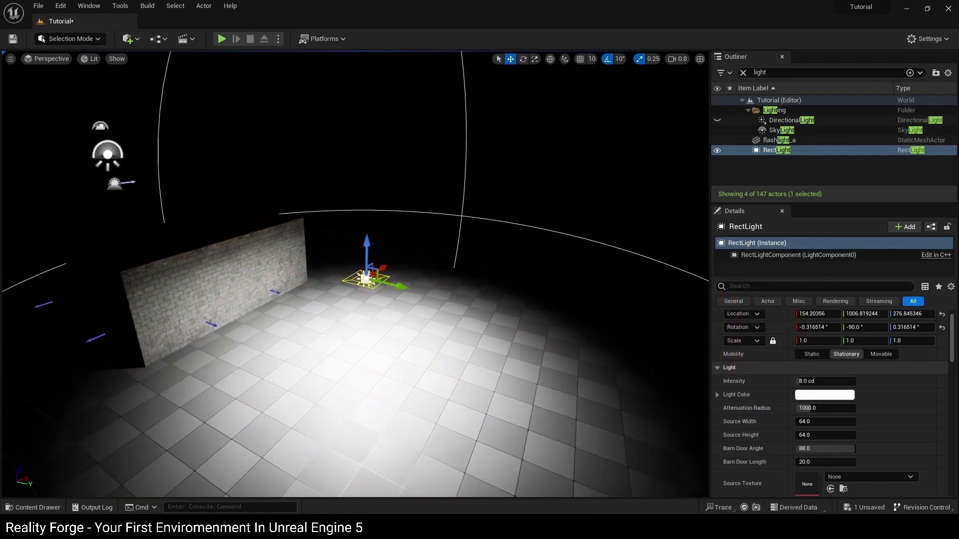
scroll(793, 450, down, 3)
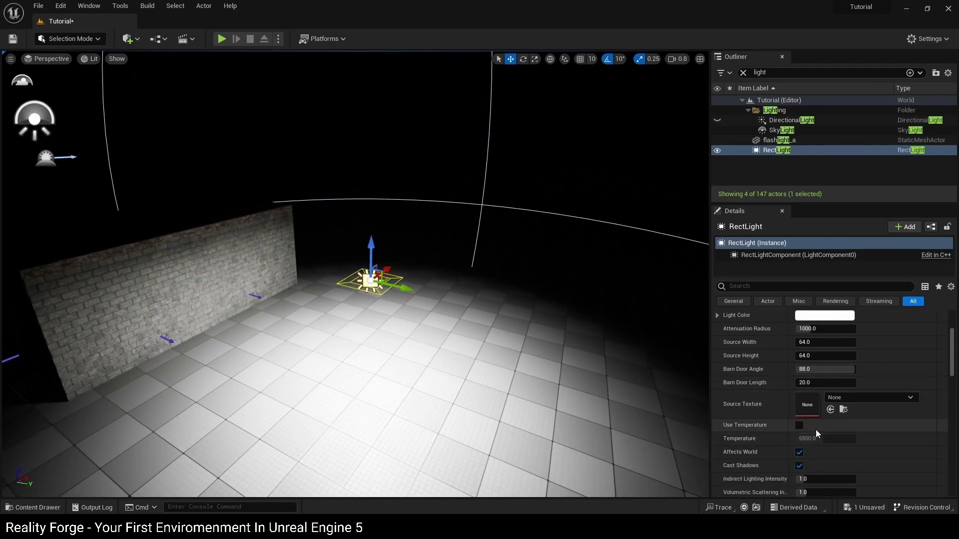
click(800, 426)
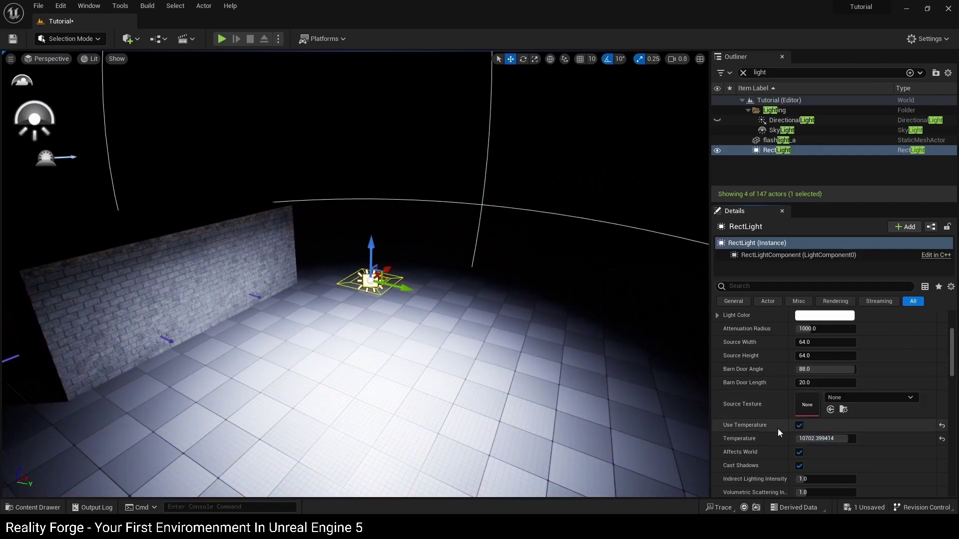
click(799, 425)
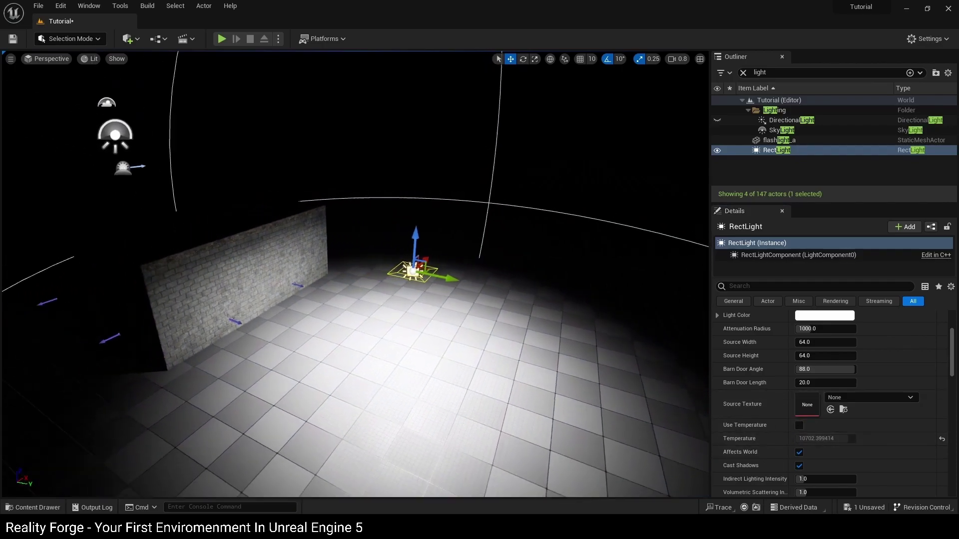
- Delete the rect light and make the hidden DirectionalLight visible again
right_drag(549, 345, 495, 345)
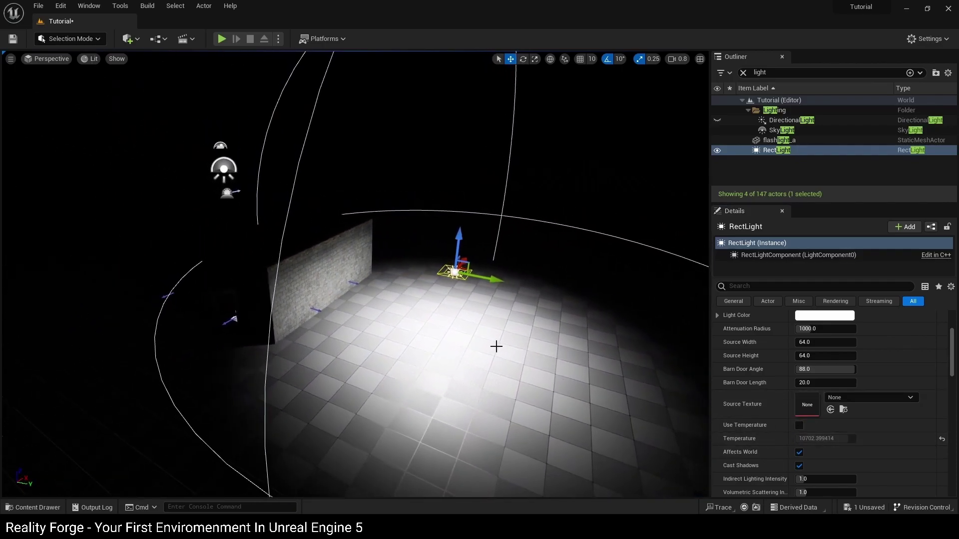
key(Delete)
click(717, 122)
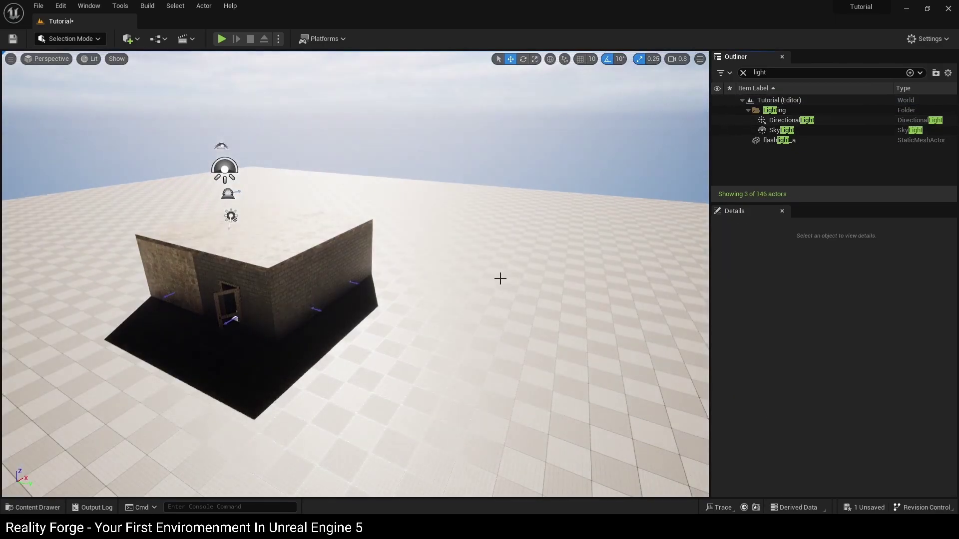
- Go inside the house and search the placeable actors for "post"
right_drag(499, 278, 498, 278)
scroll(283, 336, down, 1)
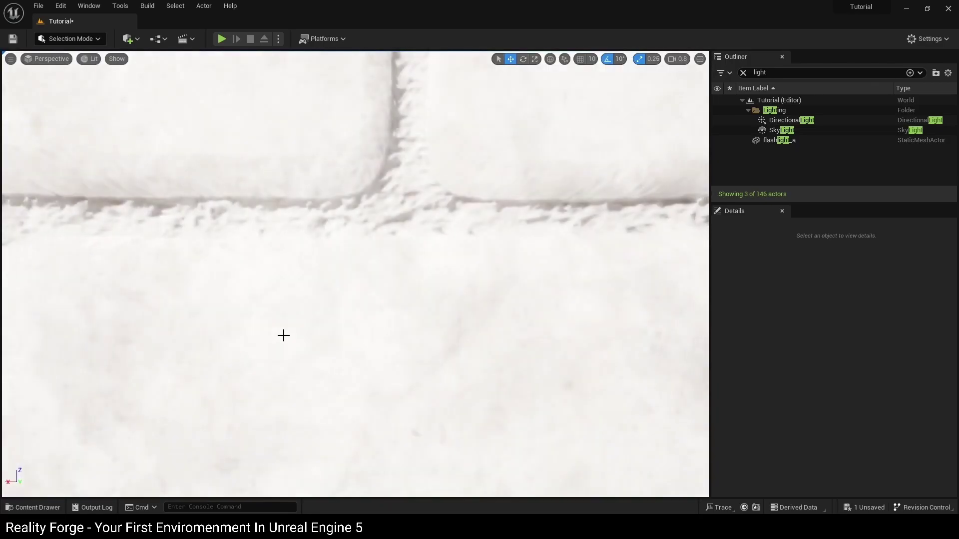
scroll(283, 336, up, 2)
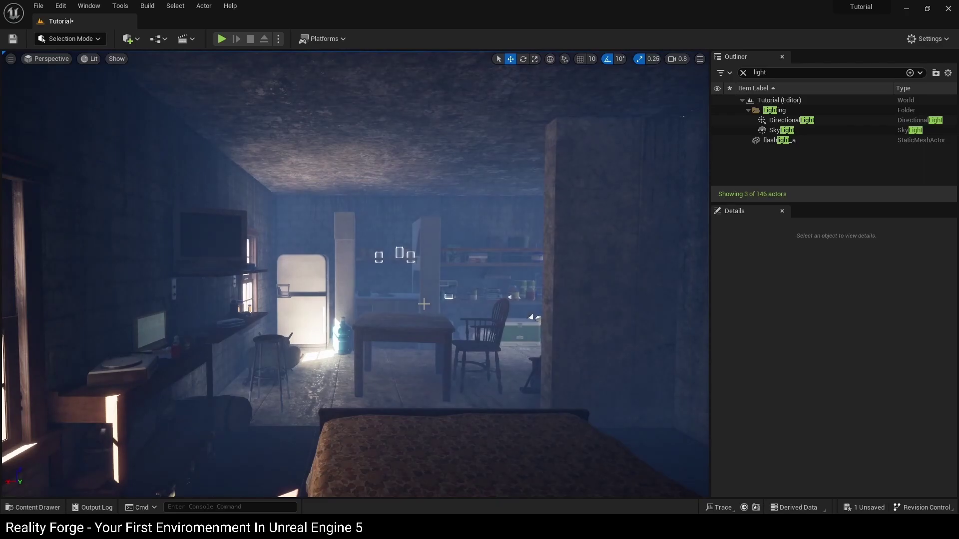
right_drag(424, 304, 409, 246)
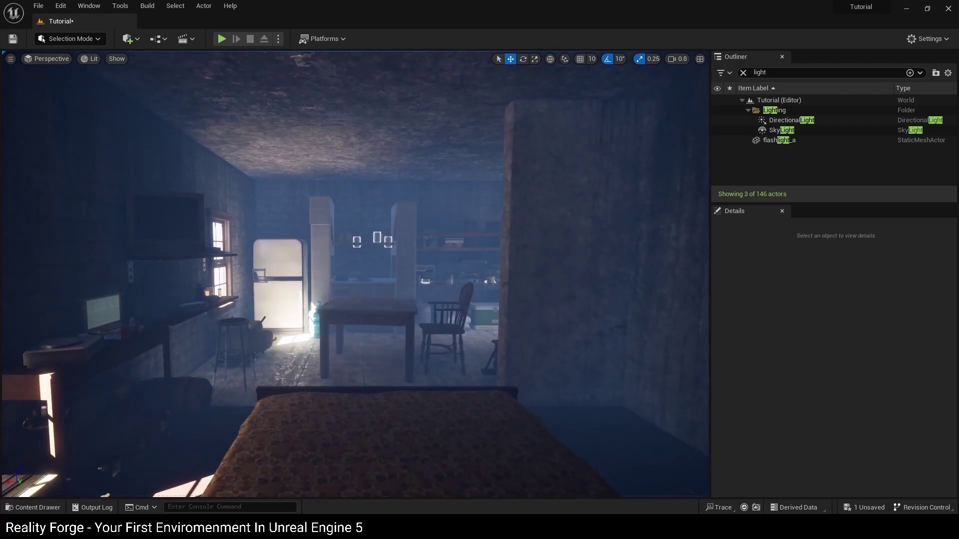
right_drag(409, 247, 409, 246)
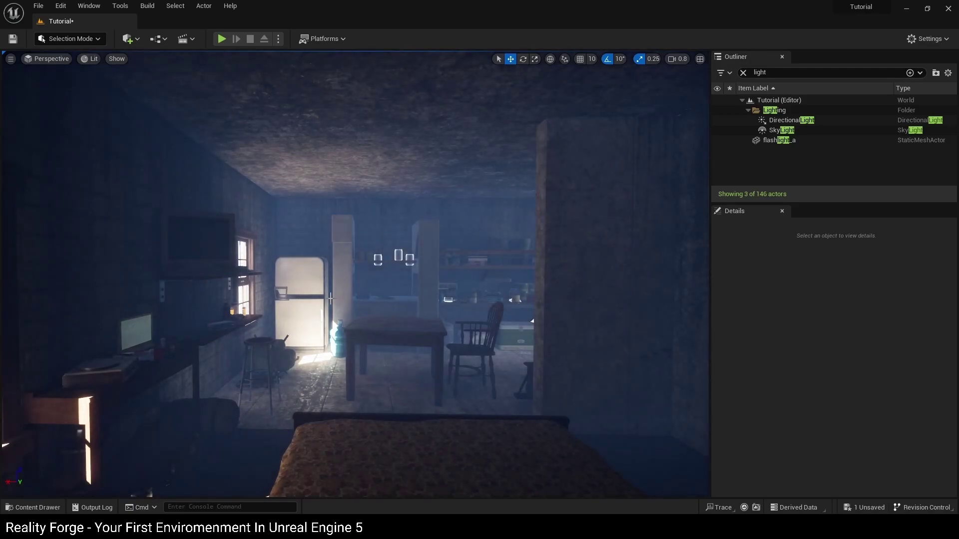
click(128, 39)
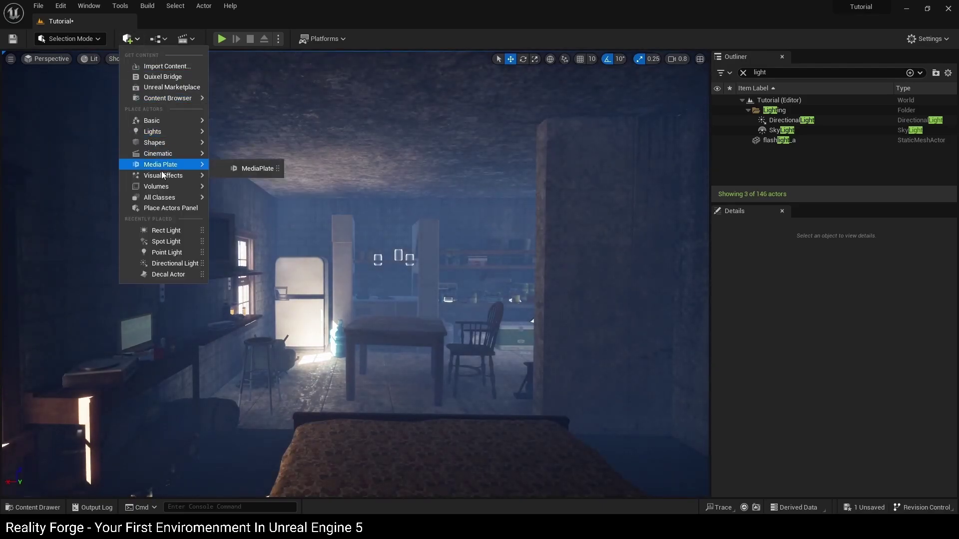
click(164, 208)
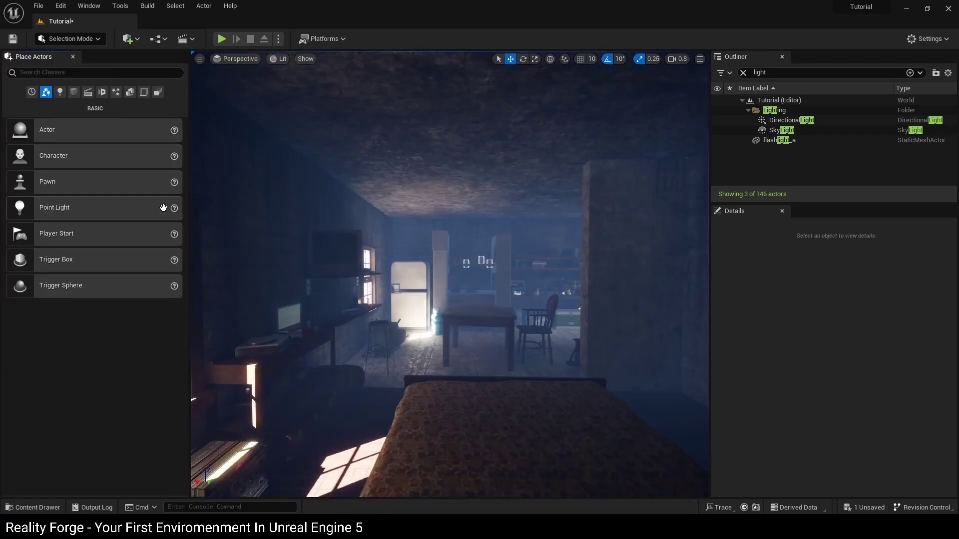
click(99, 72)
text(post)
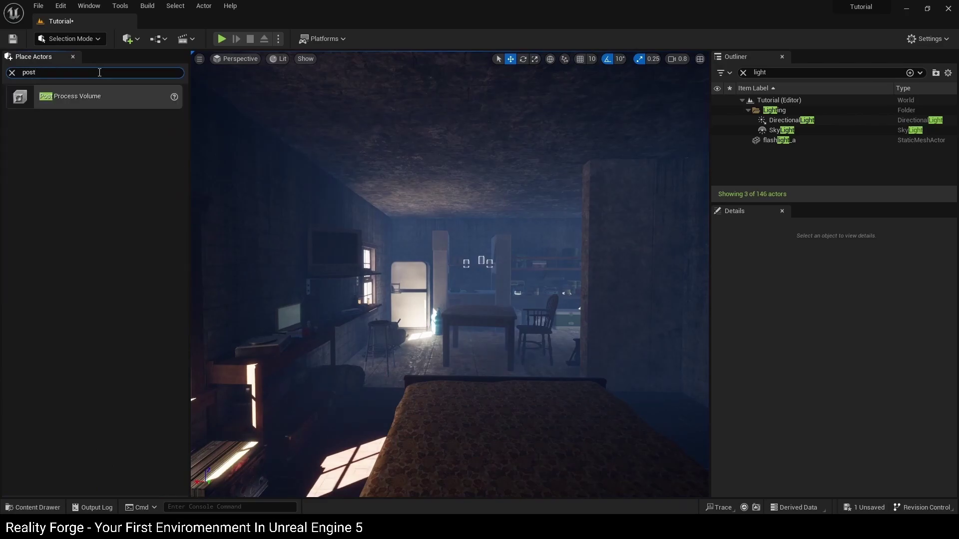
- Place a Post Process Volume around the table inside the house and close the list of placeable actors
drag(70, 96, 477, 348)
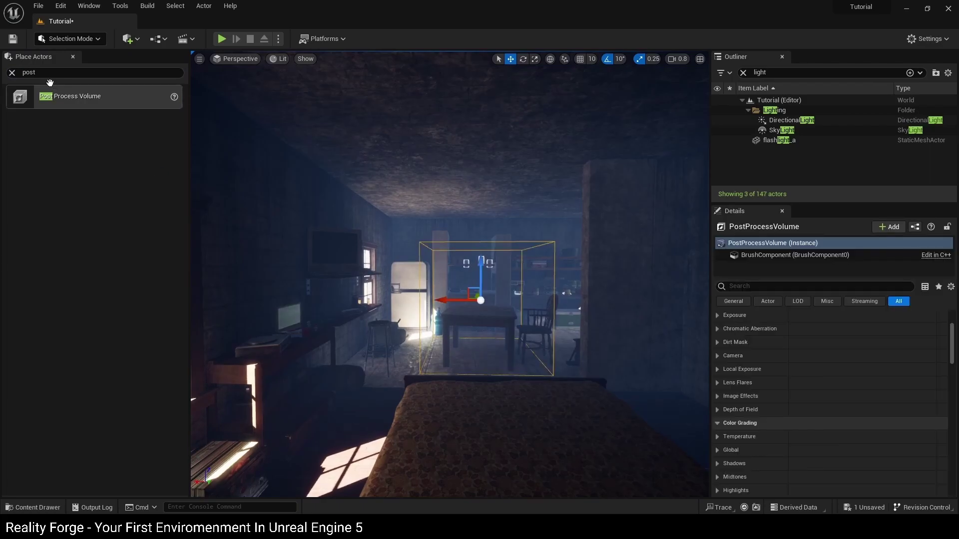
click(13, 73)
right_drag(441, 326, 442, 325)
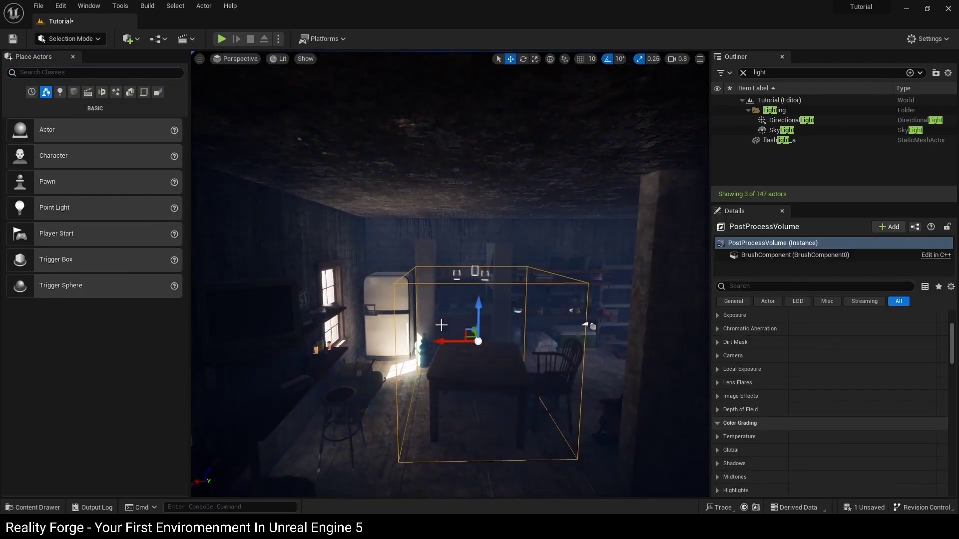
click(73, 57)
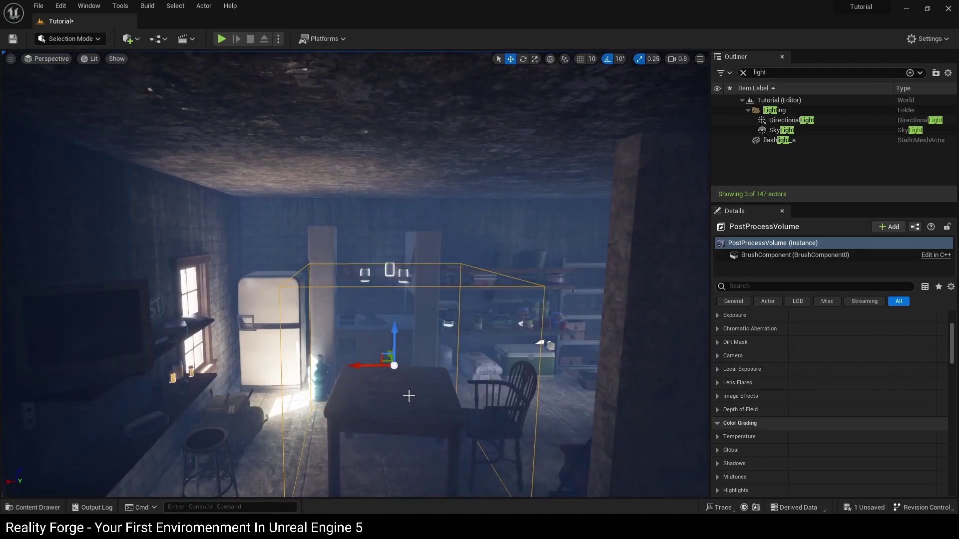
- Move the post process volume out of the house onto the open ground near the door
scroll(770, 380, up, 3)
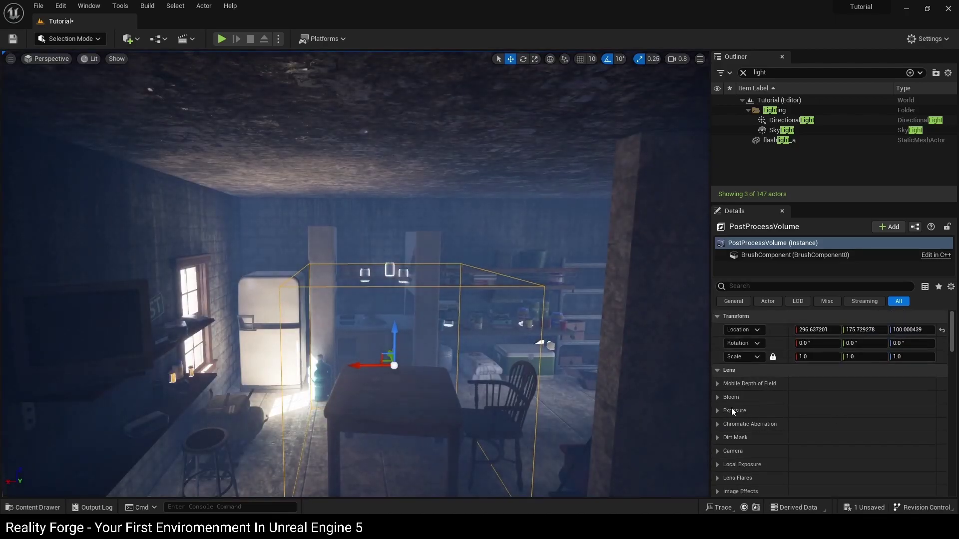
scroll(749, 420, down, 1)
scroll(756, 423, down, 3)
key(s)
right_drag(471, 362, 458, 359)
key(q)
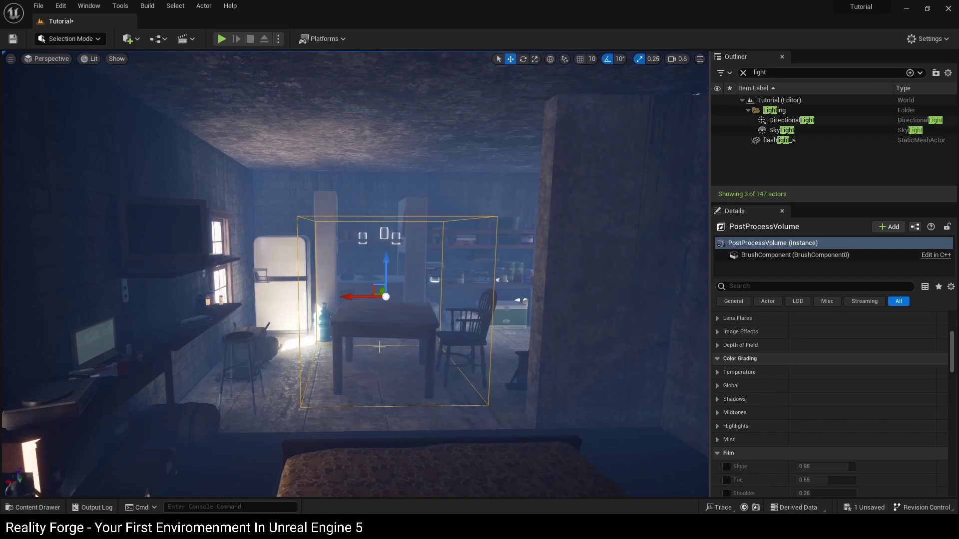
drag(352, 296, 492, 297)
right_drag(492, 296, 160, 258)
drag(184, 255, 465, 300)
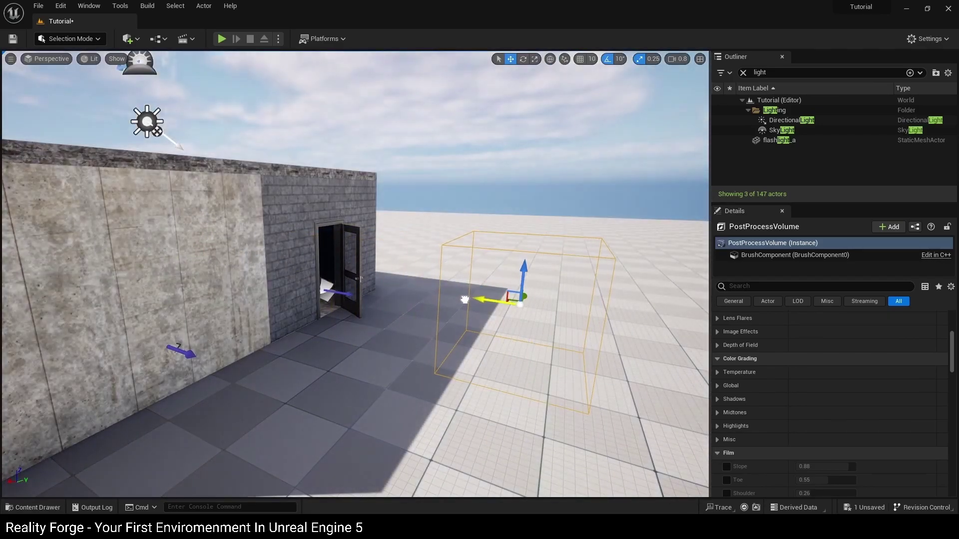
key(w)
right_drag(492, 319, 530, 340)
- Enable the post process volume's color grading Temp override and set it to 1500
click(719, 374)
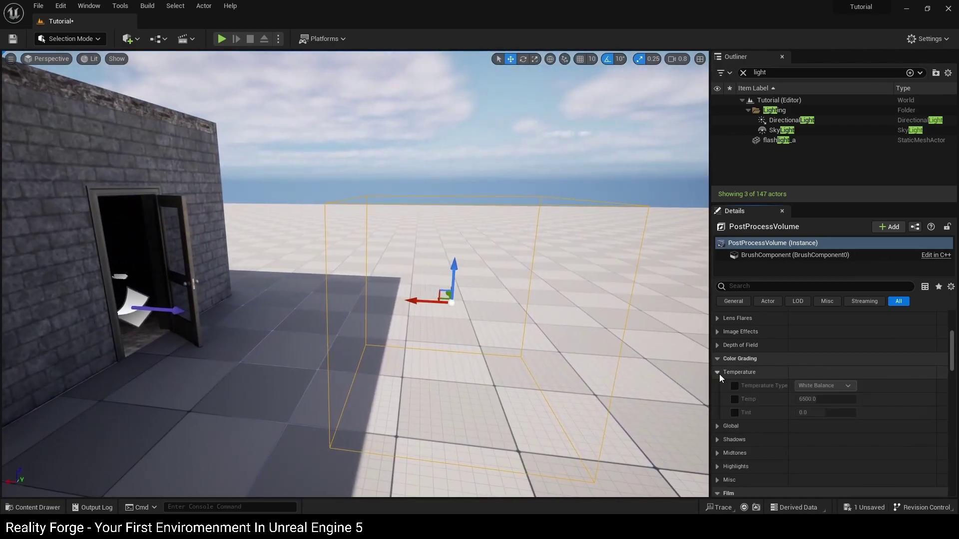
click(736, 400)
drag(819, 400, 795, 400)
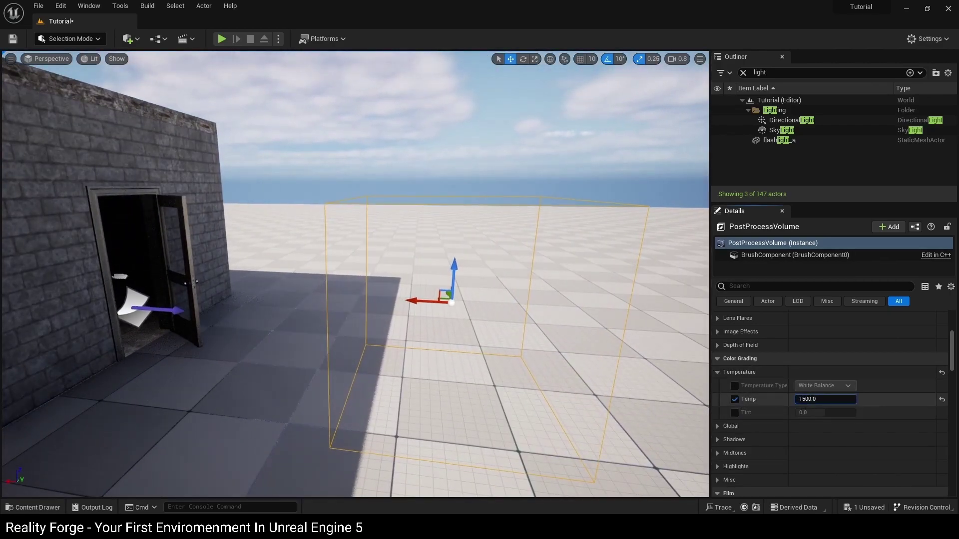
- Examine the color temperature effect by moving the view in and out of the post process volume
key(w)
right_drag(529, 330, 549, 297)
key(w)
key(s)
key(w)
key(s)
key(w)
key(s)
key(w)
key(s)
key(q)
scroll(545, 298, down, 1)
key(w)
right_drag(443, 320, 443, 320)
right_drag(567, 346, 566, 346)
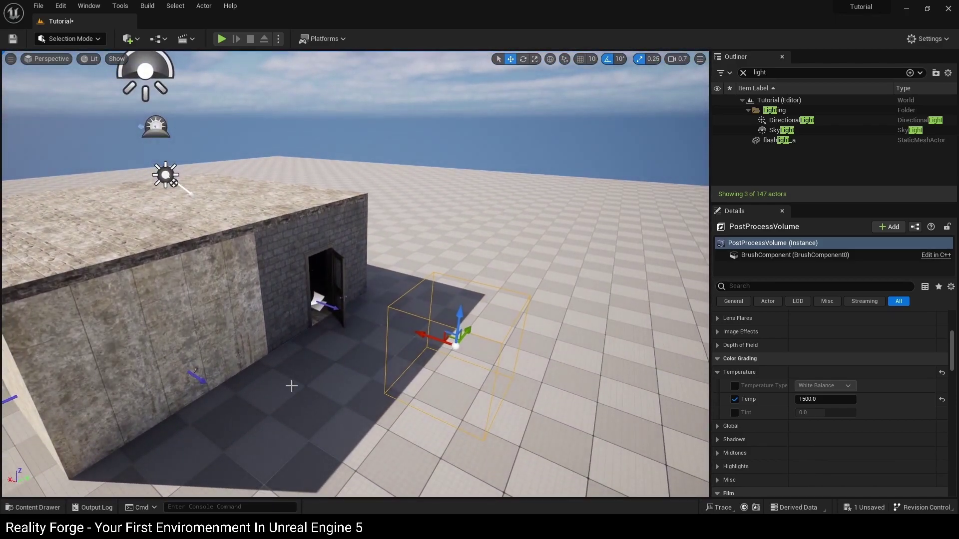
- Disable the post process volume's Temp override
click(735, 399)
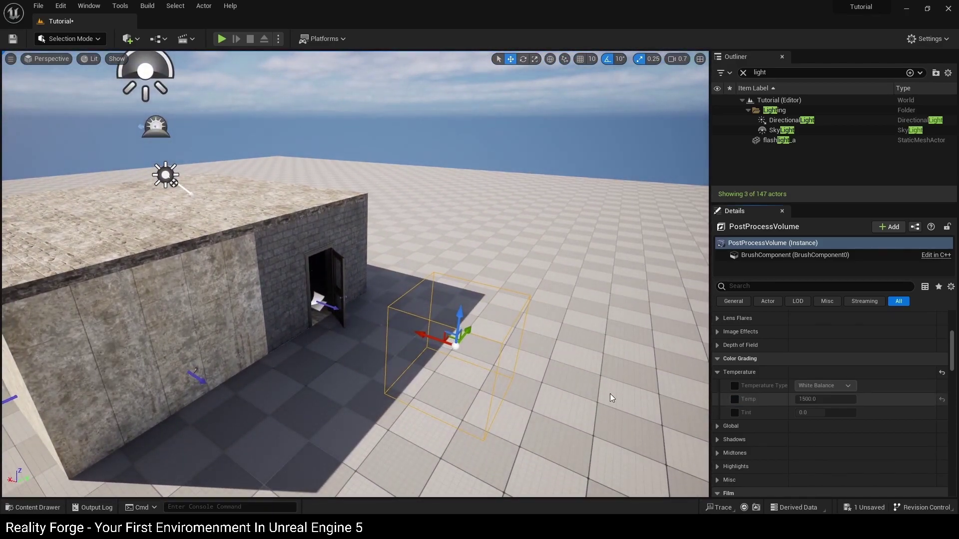
- Enable Infinite Extent (Unbound) on the post process volume so it affects the whole level
right_drag(407, 335, 407, 335)
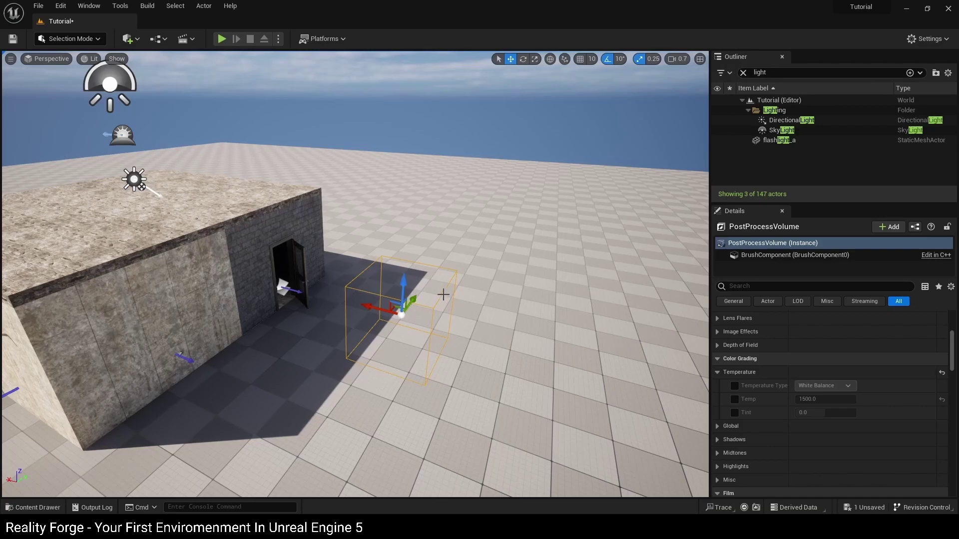
click(786, 289)
text(infi)
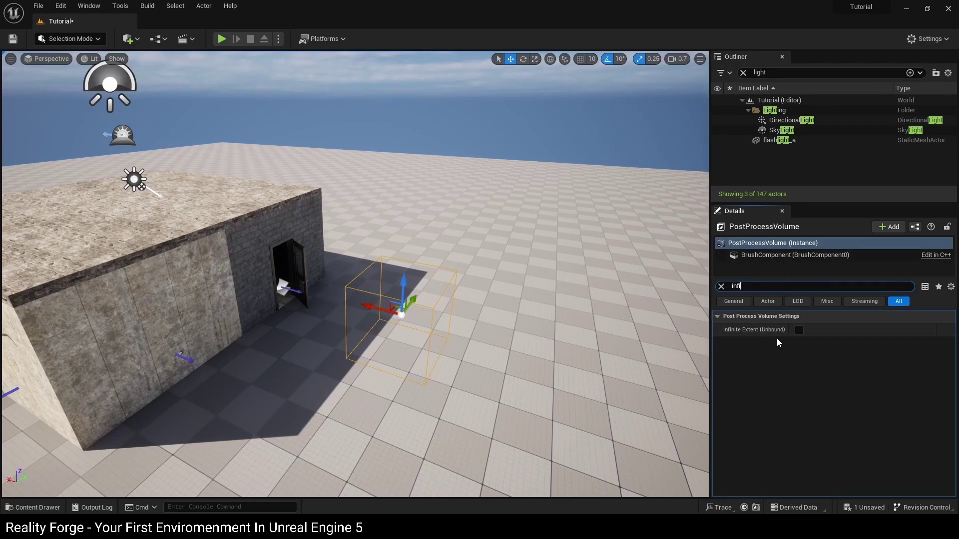
click(799, 330)
click(721, 287)
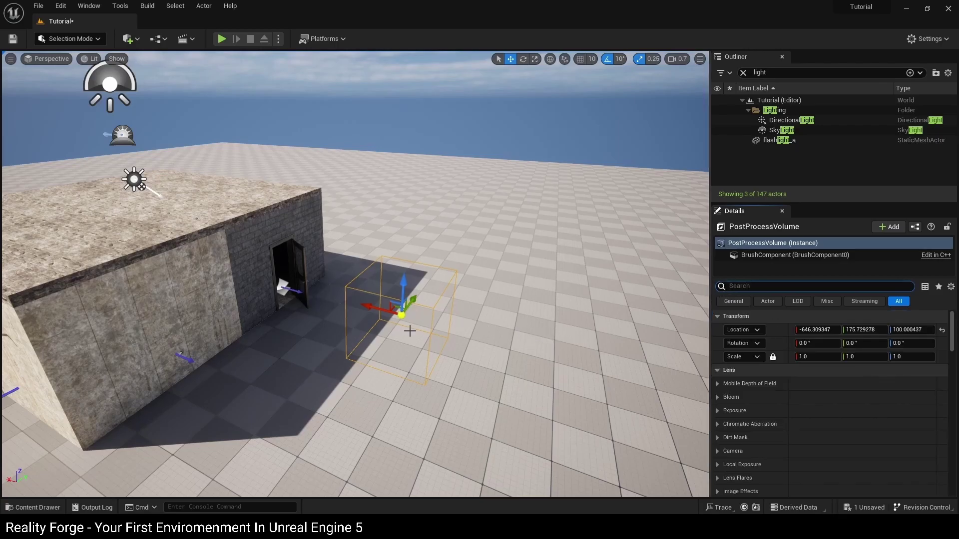
- Reset the post process volume's location to the world origin and view the house interior around it
click(943, 330)
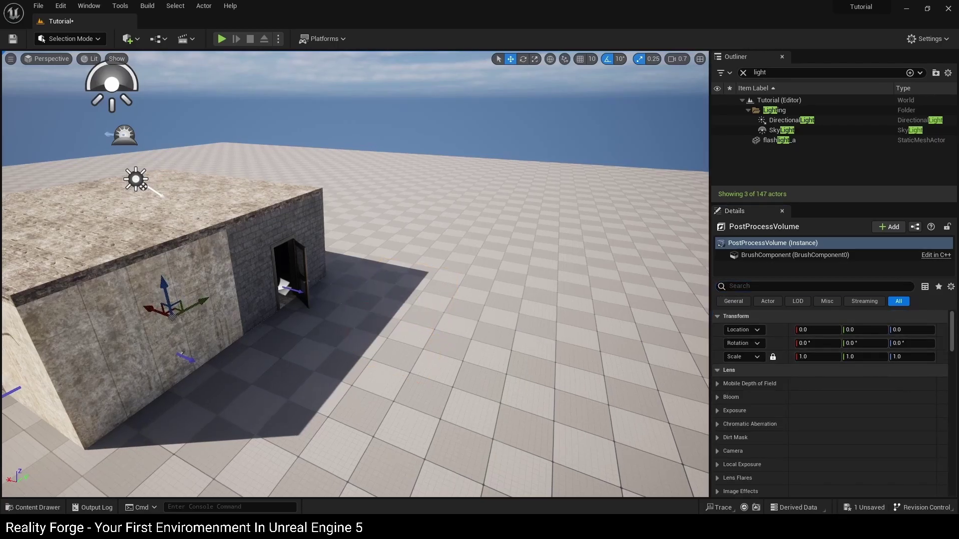
key(f)
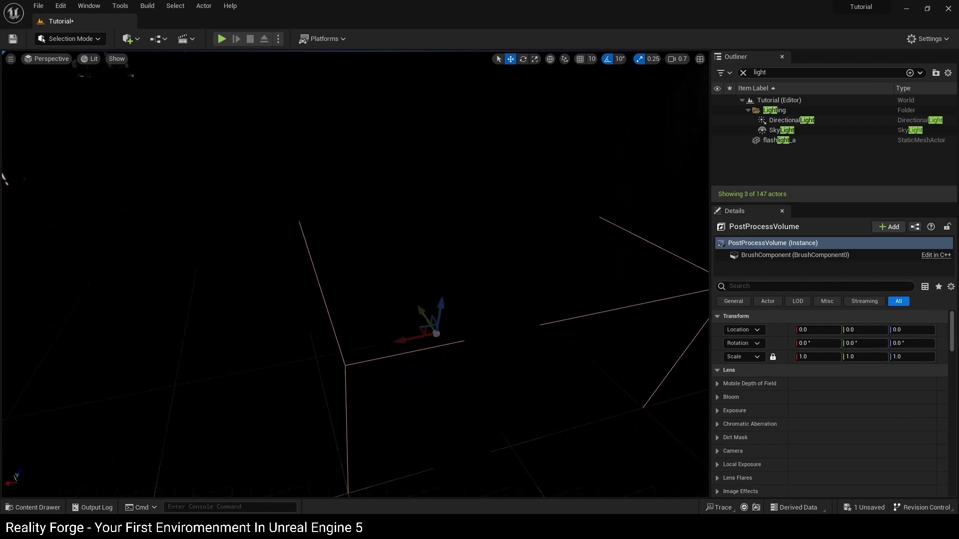
right_drag(407, 321, 372, 299)
right_drag(494, 334, 539, 337)
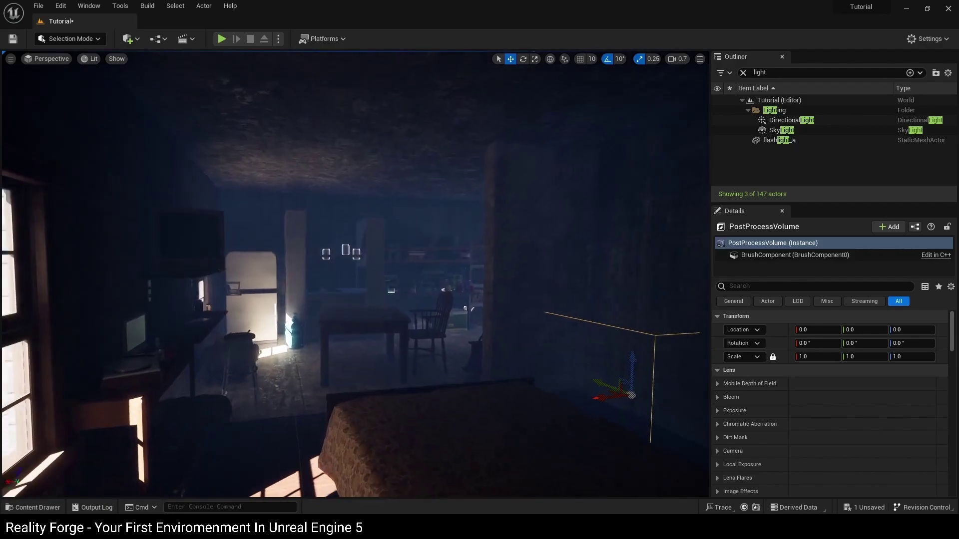
- Enable the post process volume's exposure Metering Mode override and set it to Manual
click(717, 410)
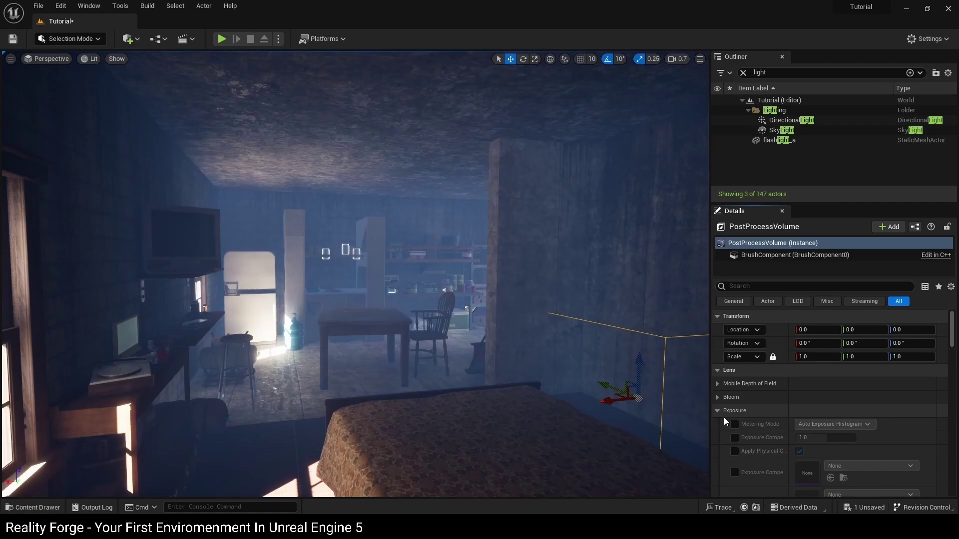
click(735, 424)
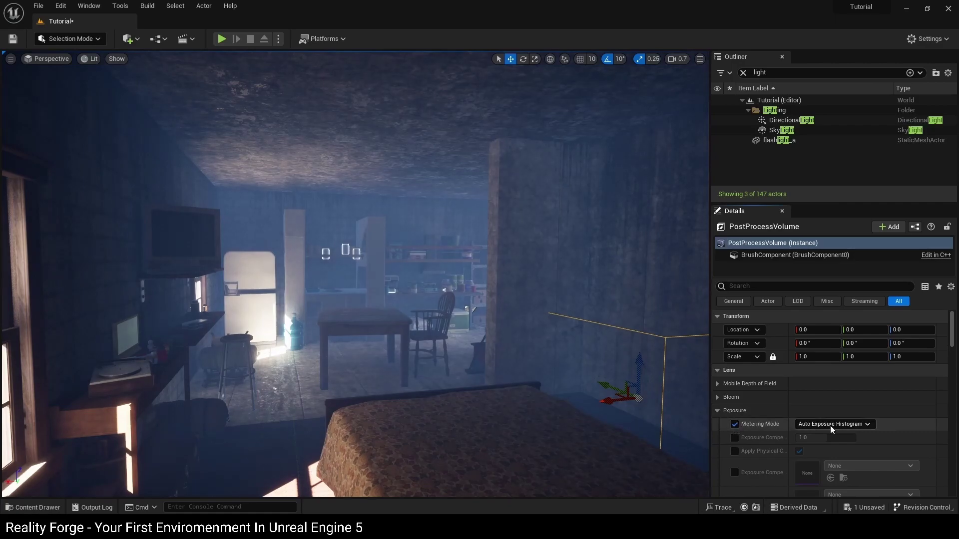
click(830, 424)
click(809, 452)
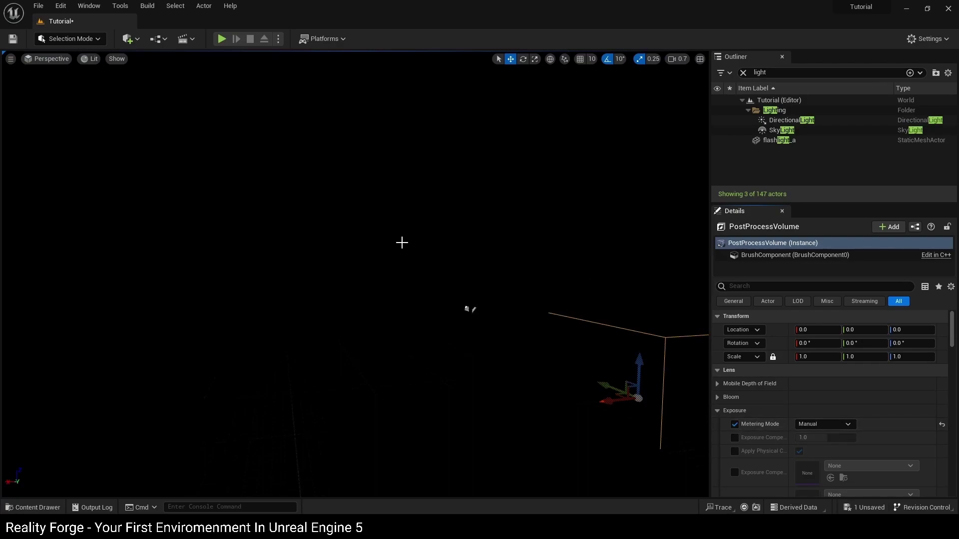
- Enable the post process volume's Exposure Compensation override, set it to 11.5, and inspect the interior
click(735, 438)
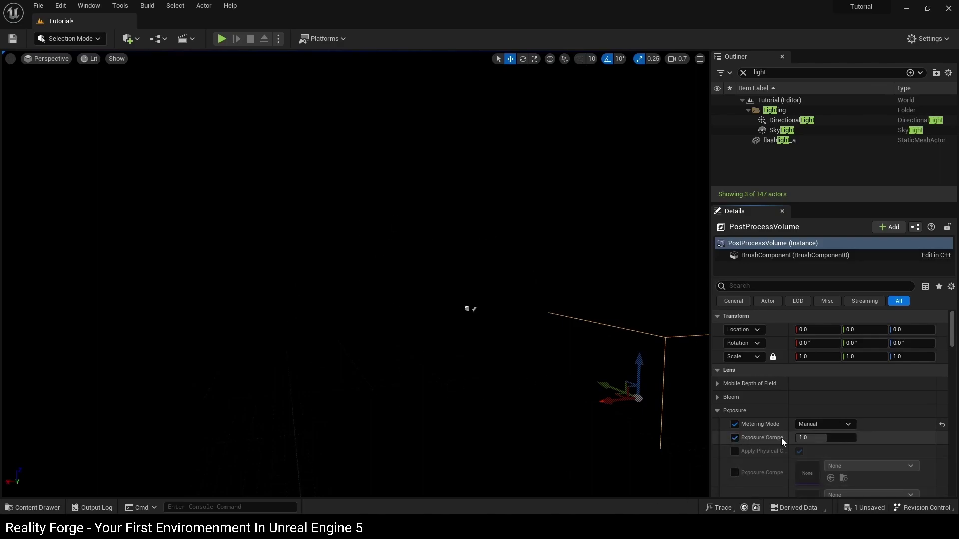
click(820, 437)
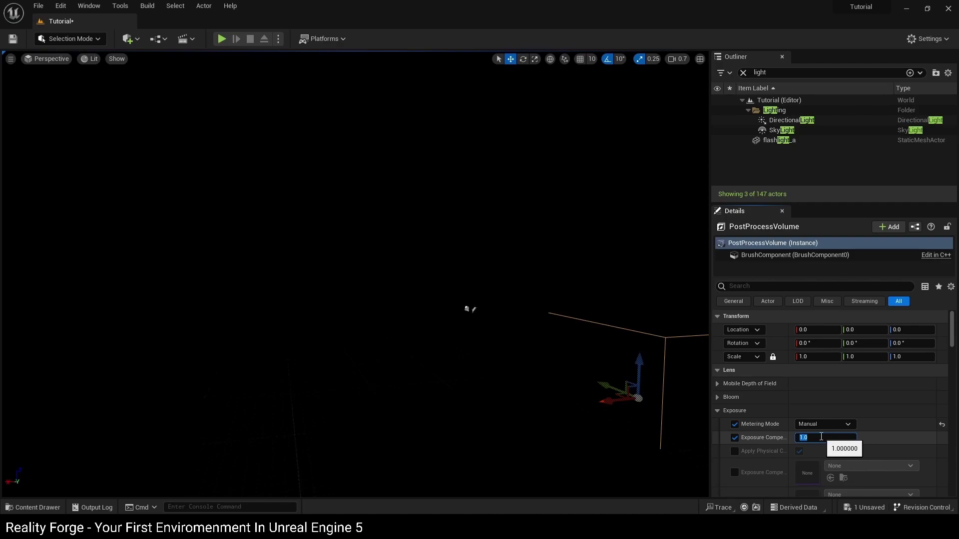
text(11.5)
key(Return)
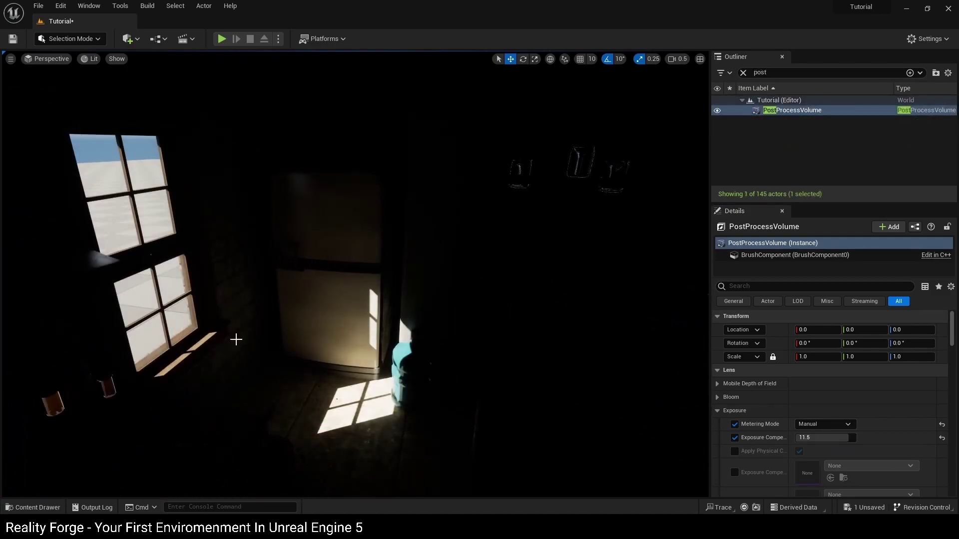
right_drag(346, 326, 587, 325)
right_drag(312, 417, 325, 299)
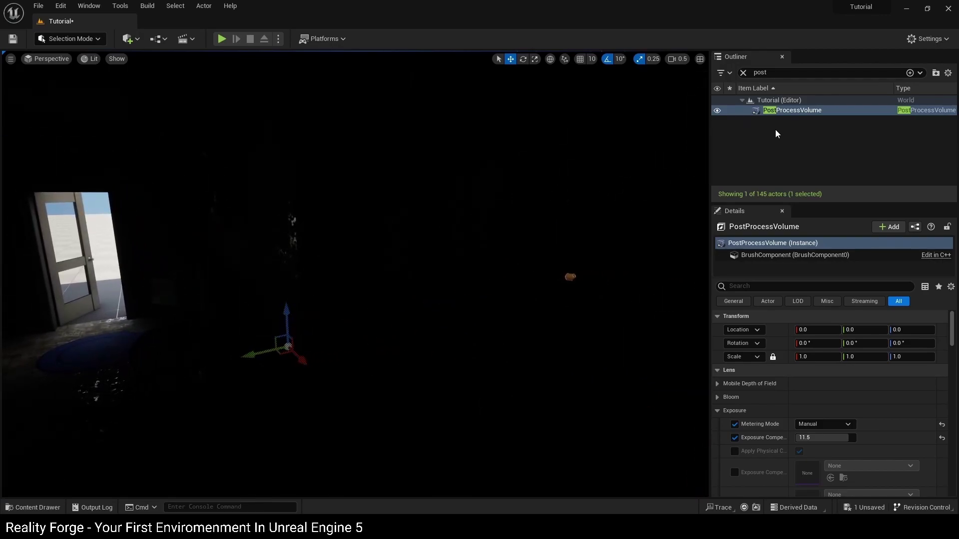
- Raise the post process volume's Exposure Compensation through 12, 13 and 14 to 15, and check the room's brightness
click(794, 109)
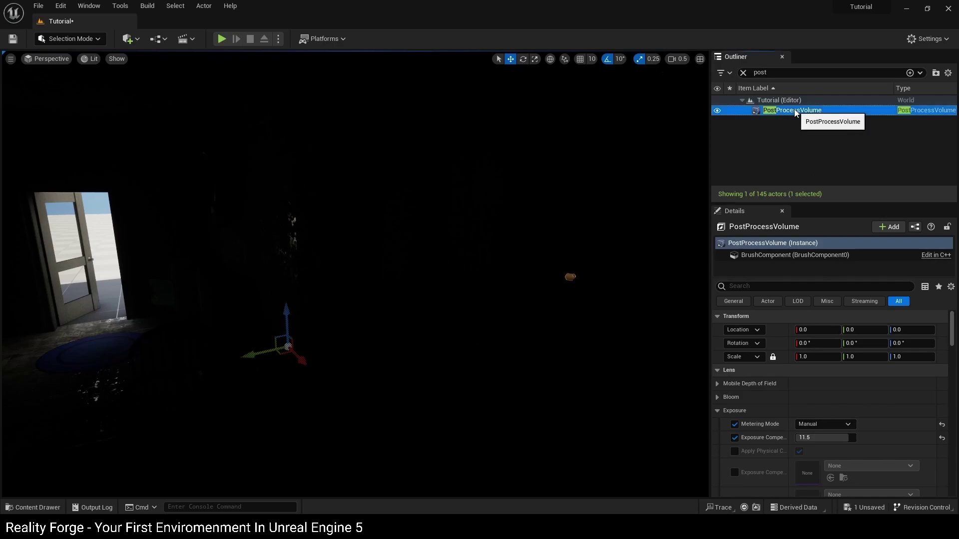
click(822, 438)
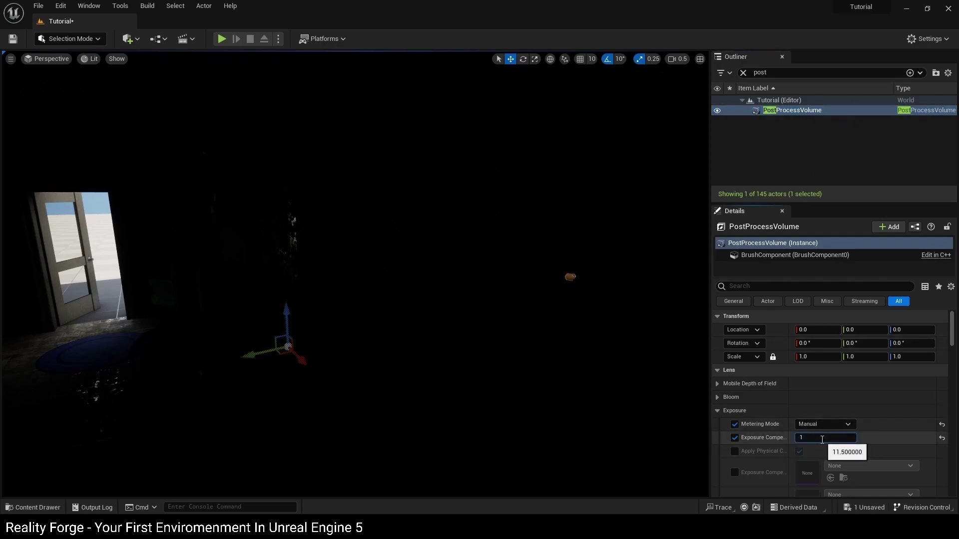
text(12)
key(Return)
text(13)
key(Return)
text(1)
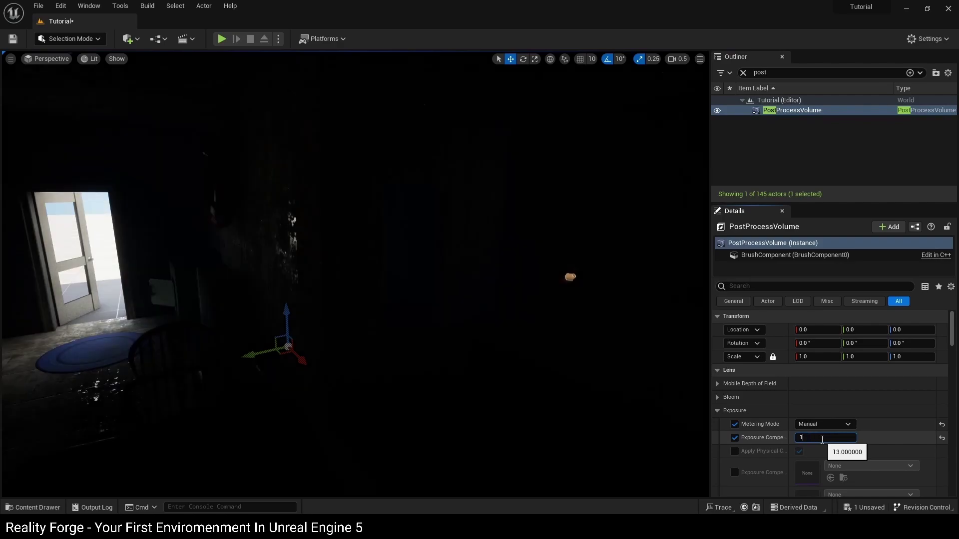
text(4)
key(Return)
text(15)
key(Return)
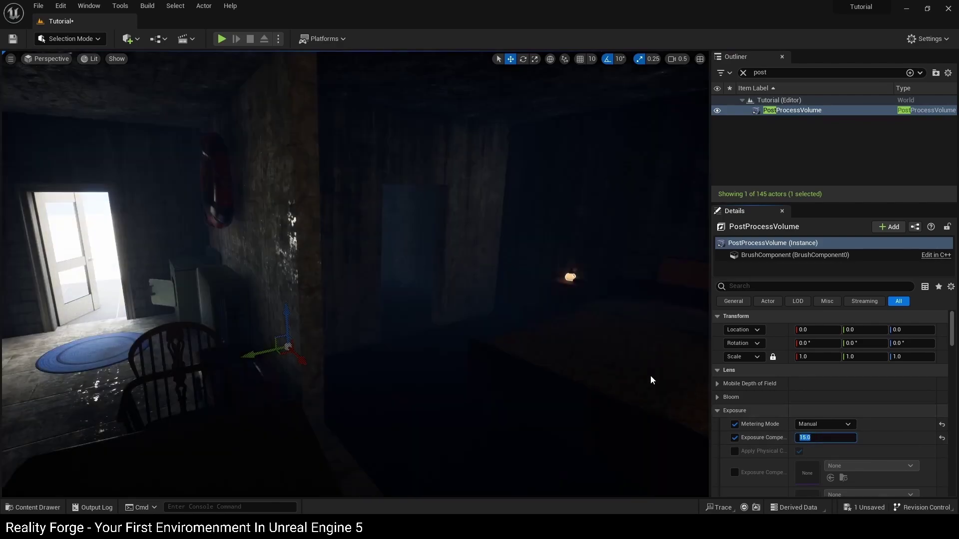
right_drag(651, 379, 615, 377)
right_drag(521, 472, 514, 473)
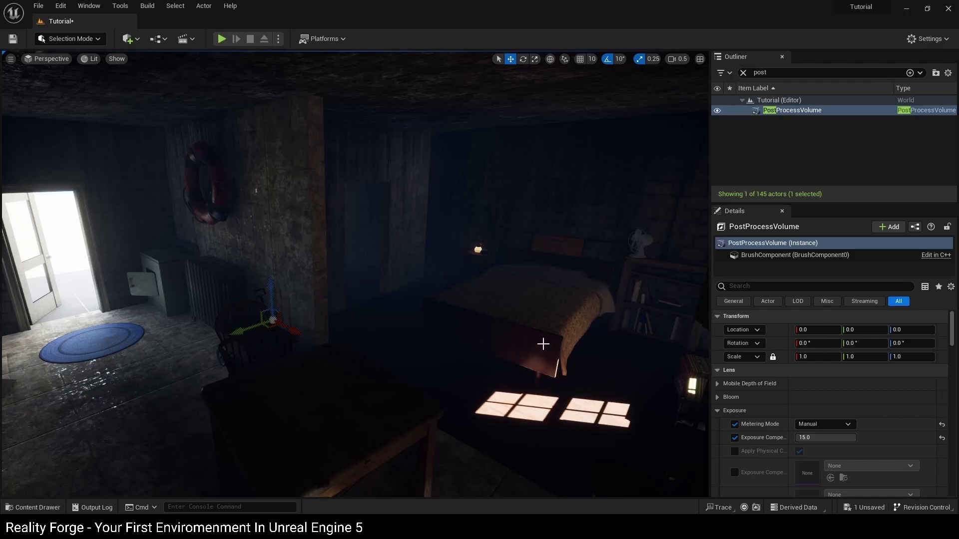
mouse_move(498, 360)
right_down()
mouse_move(600, 357)
mouse_move(495, 352)
right_up()
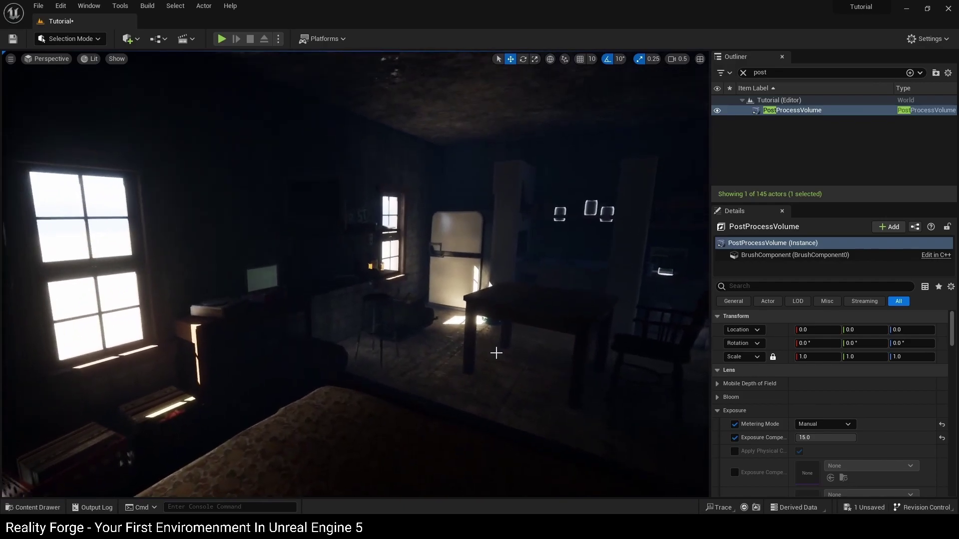
- Find the exponential height fog actor in the scene and enable its Volumetric Fog option
click(743, 73)
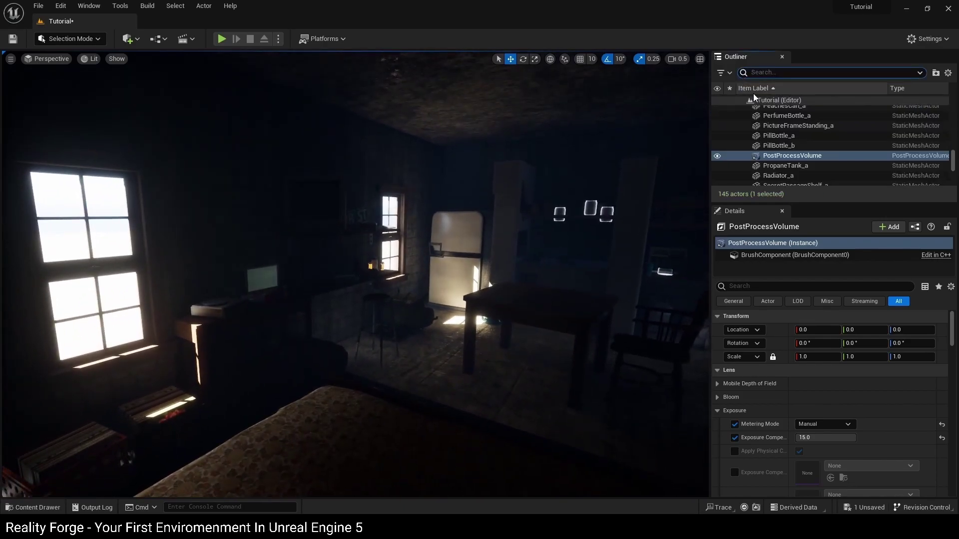
text(fog)
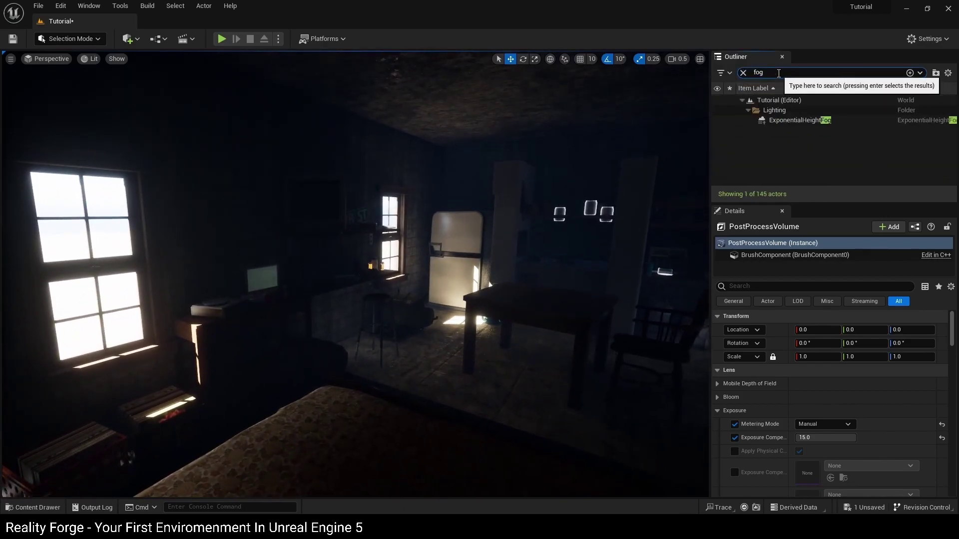
click(784, 122)
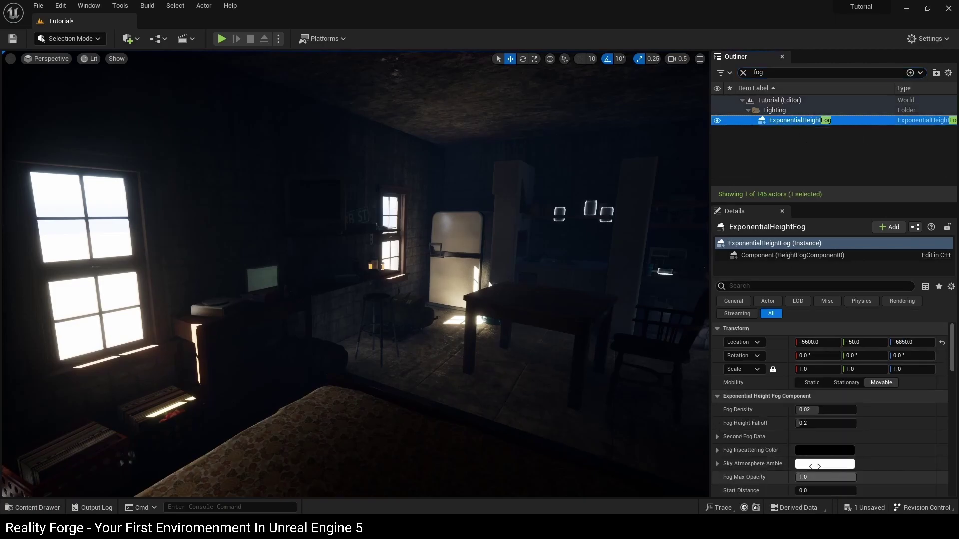
scroll(778, 418, down, 10)
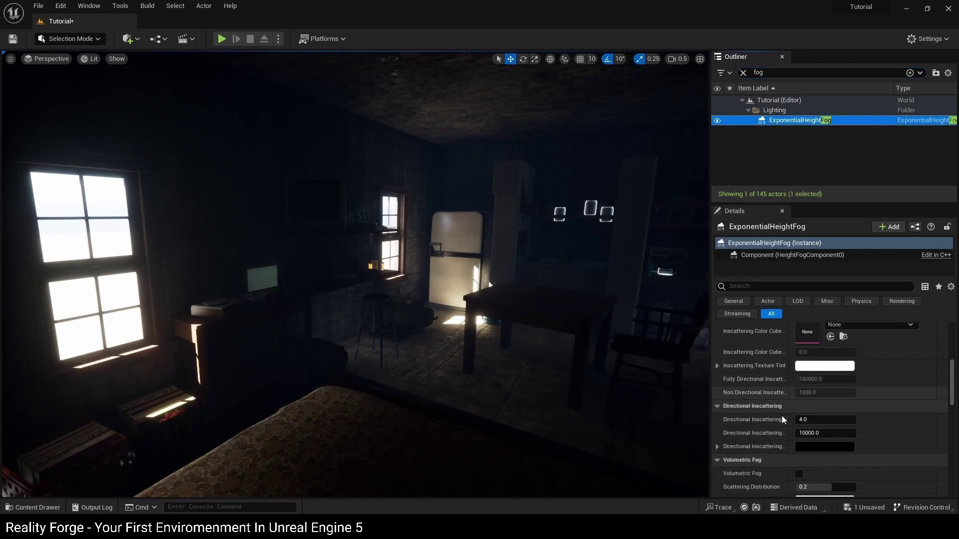
scroll(781, 415, down, 3)
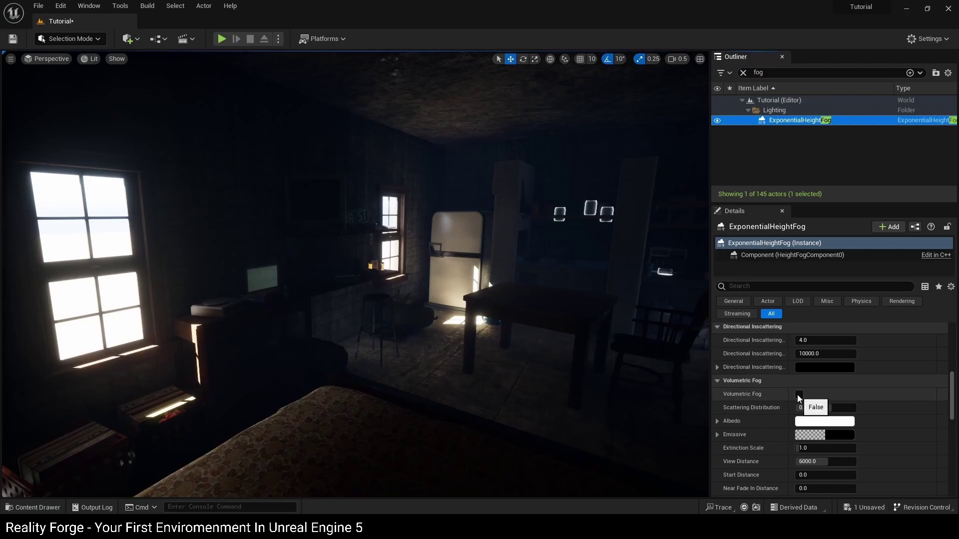
click(799, 395)
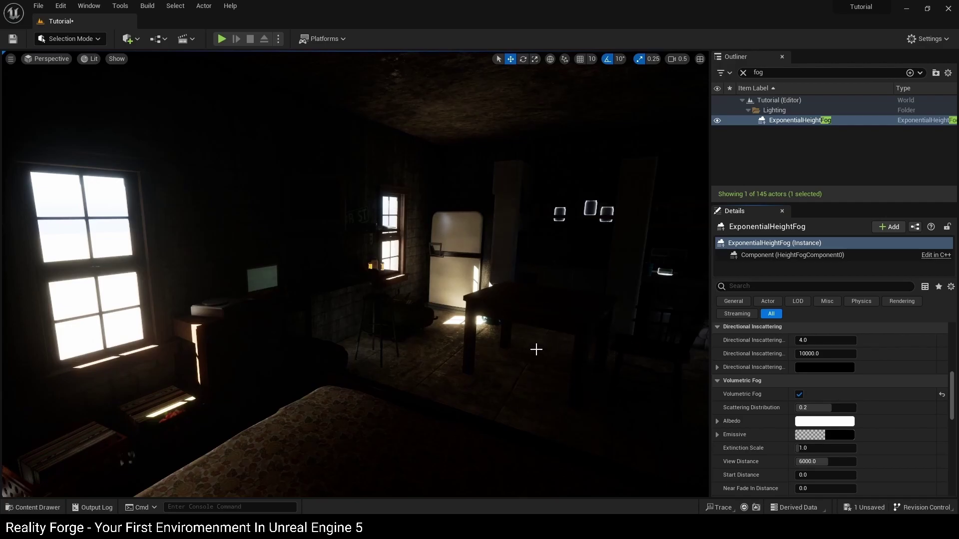
scroll(798, 403, up, 10)
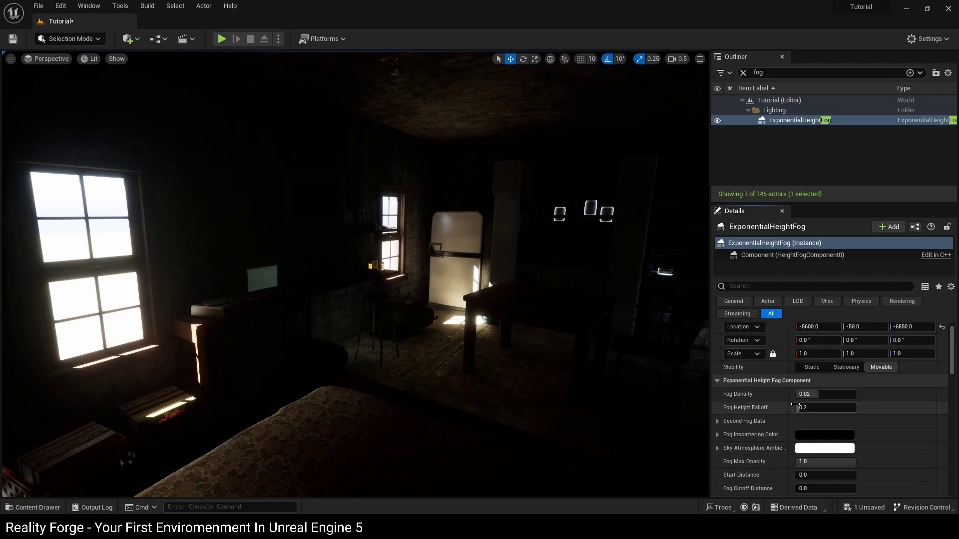
- Find the directional light and set its Volumetric Scattering Intensity to 4
click(743, 73)
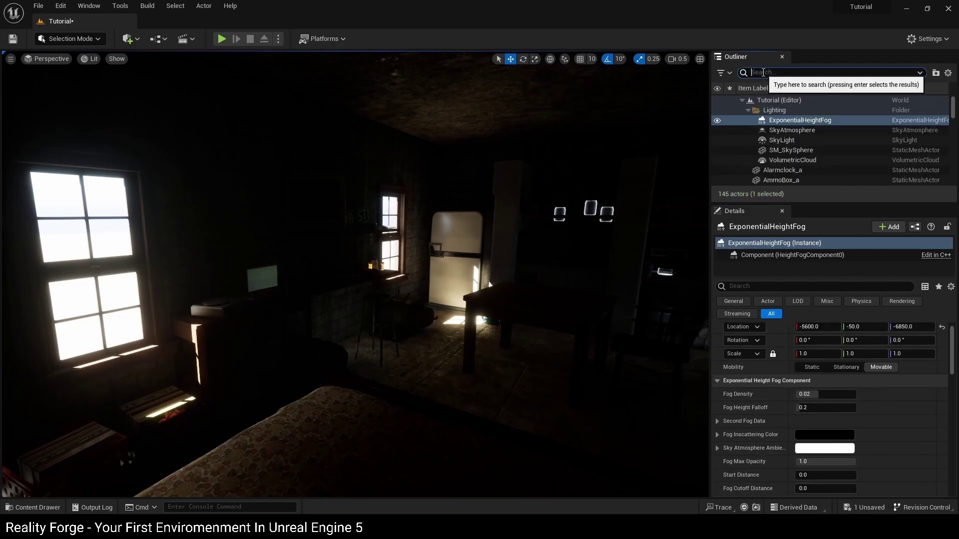
text(direc)
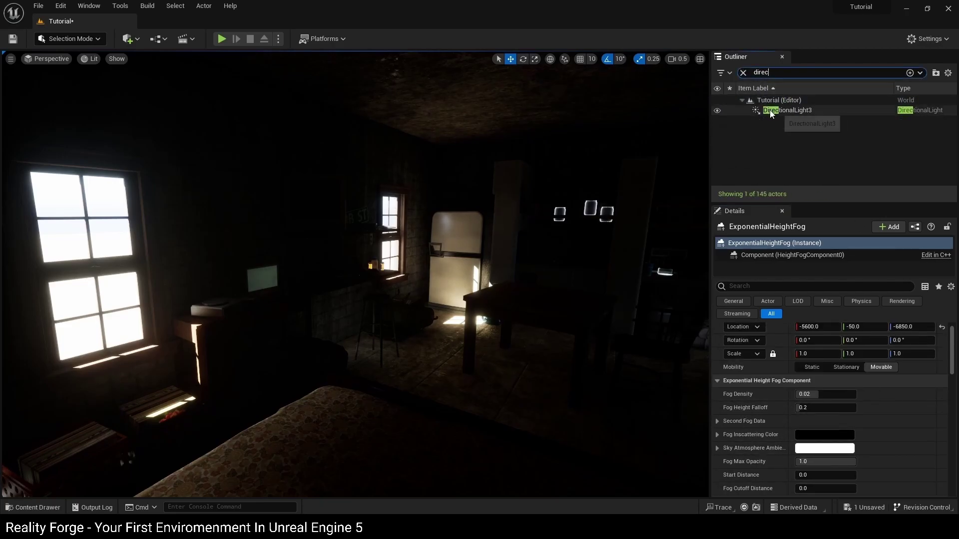
click(771, 111)
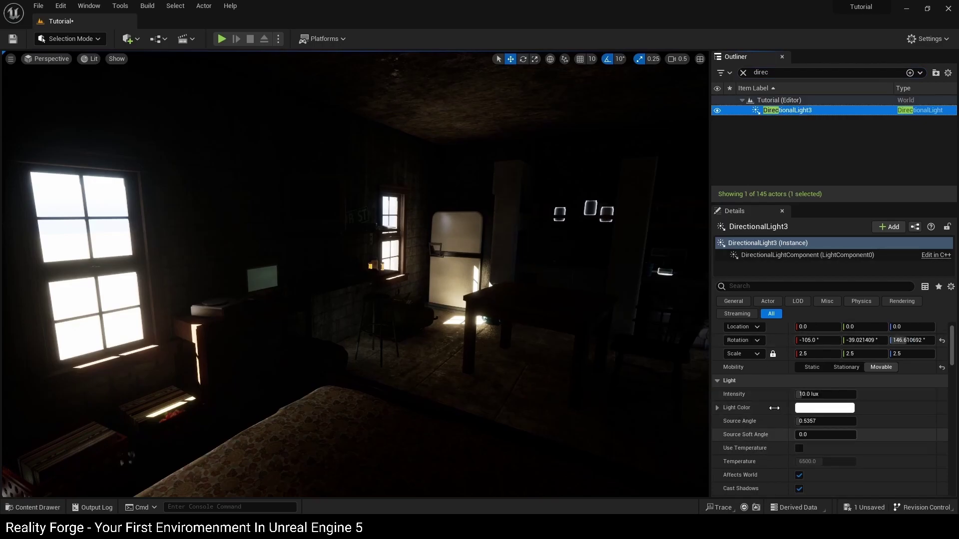
scroll(762, 431, down, 4)
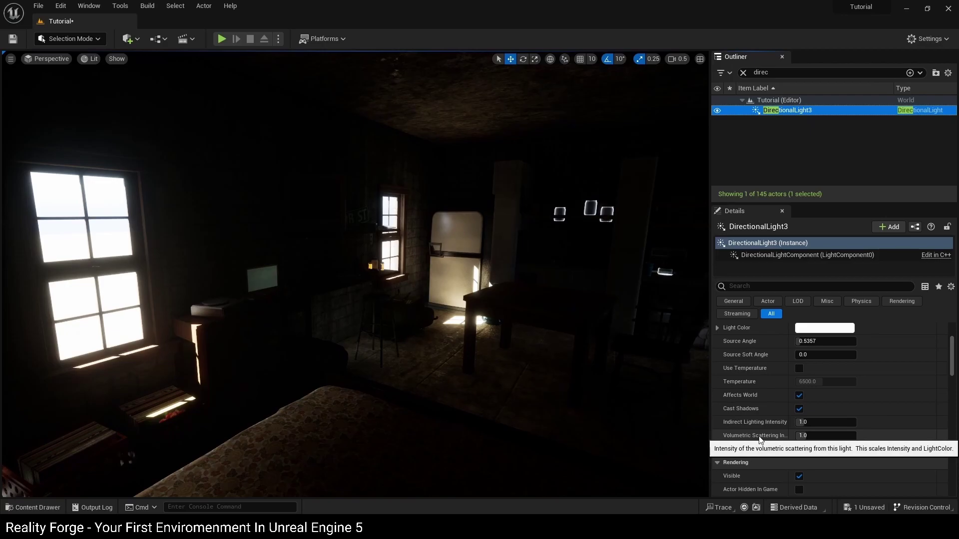
click(826, 437)
text(4)
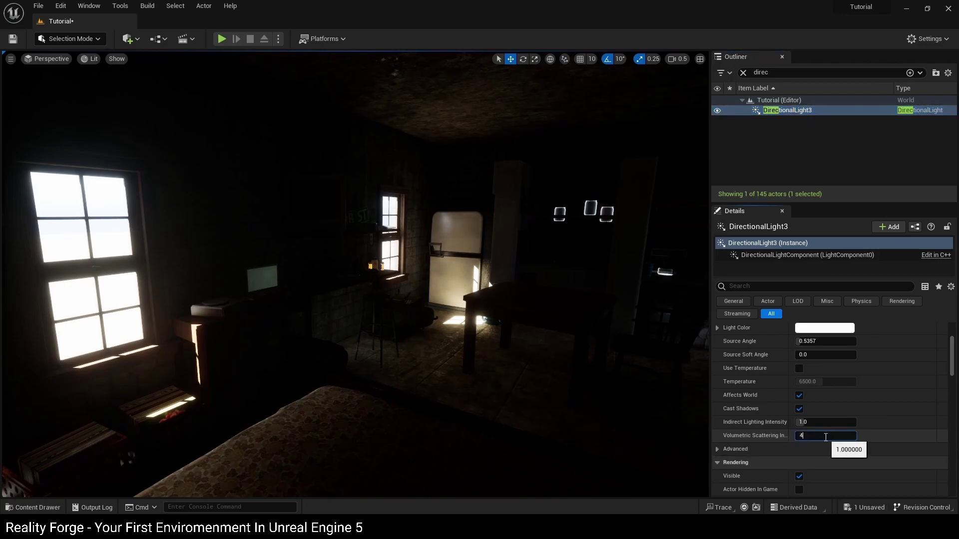
click(757, 440)
drag(821, 436, 856, 437)
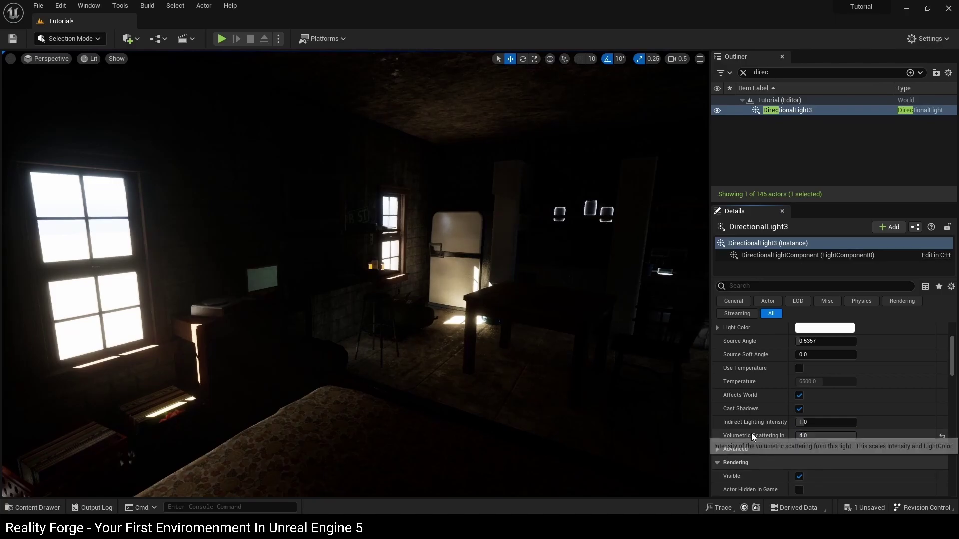
- Find the exponential height fog actor in the scene and set its Fog Density to 0.1
click(743, 73)
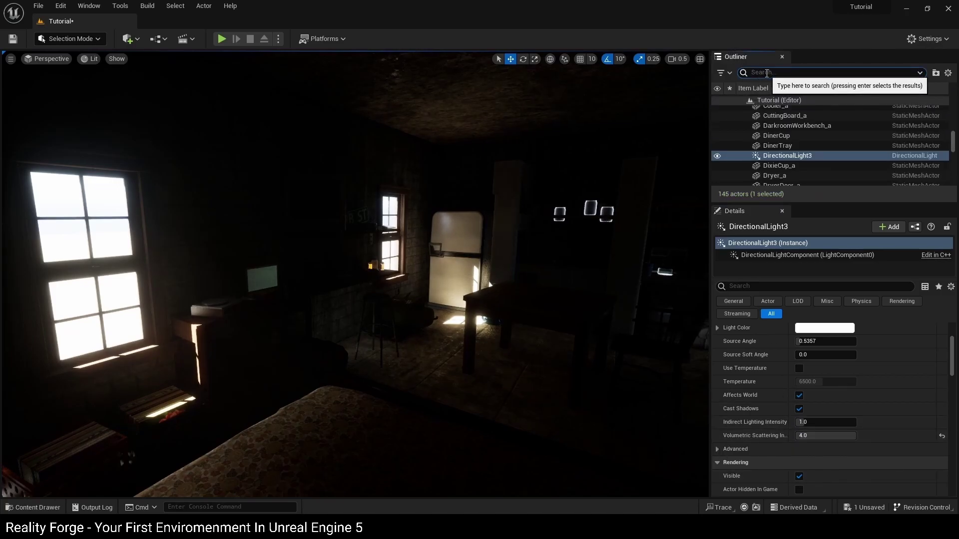
text(fog)
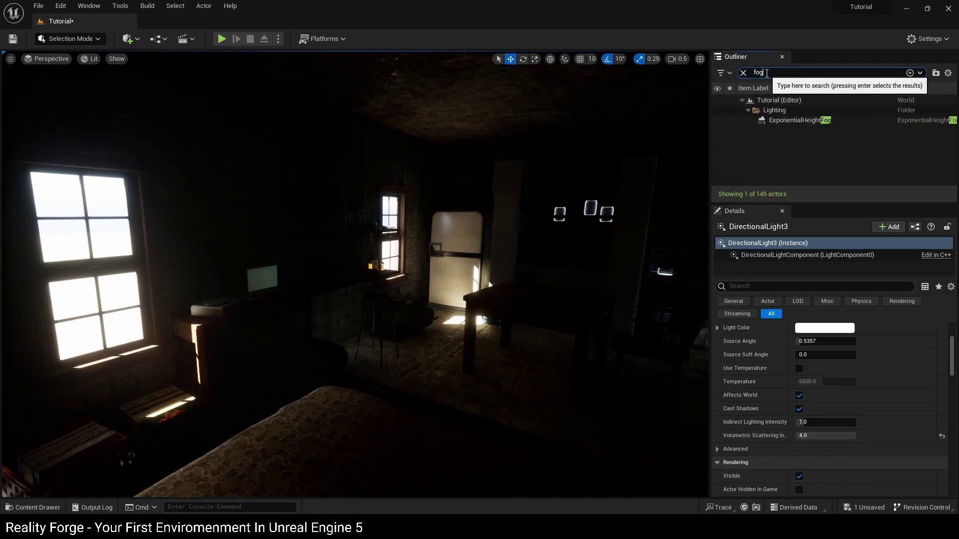
click(782, 121)
scroll(789, 374, up, 5)
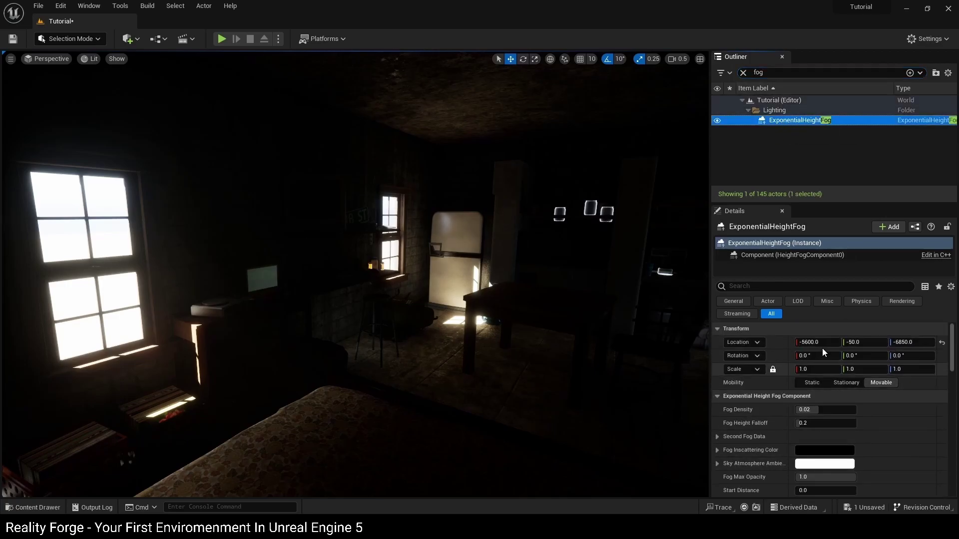
click(817, 410)
text(0.1)
key(Return)
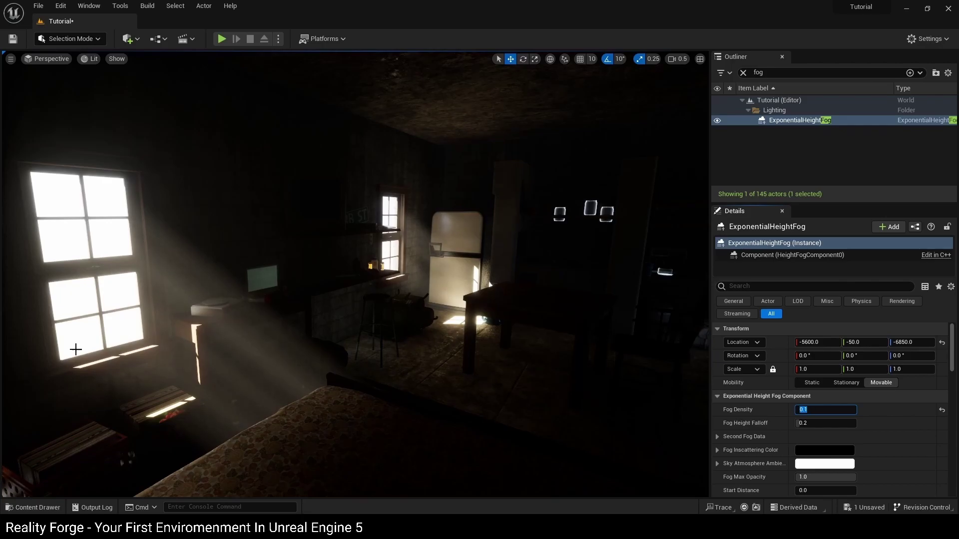
- Rotate the sun's direction until light shafts enter through the windows and fall across the floor beside the table
right_drag(365, 343, 378, 339)
click(426, 315)
click(444, 349)
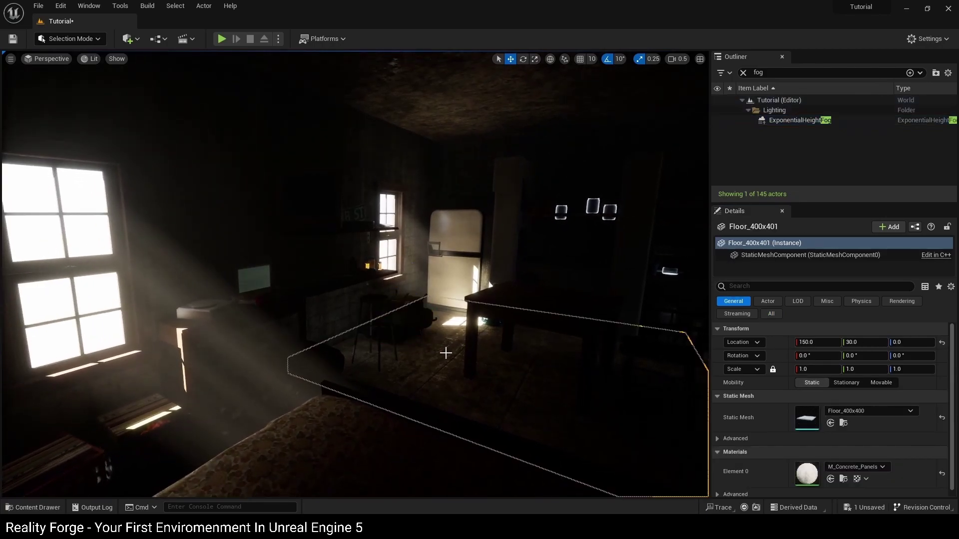
key(Escape)
key(ctrl+l)
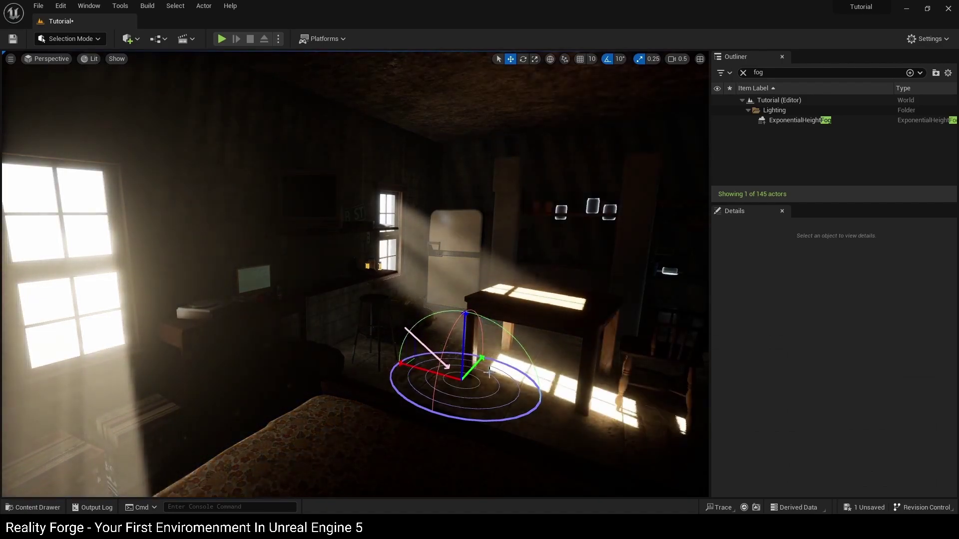
key(ctrl+l)
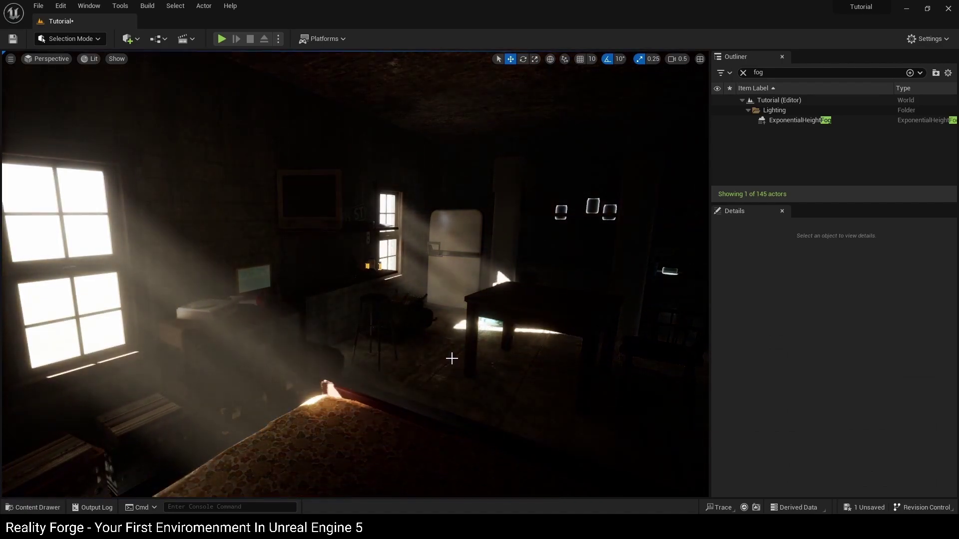
key(ctrl+l)
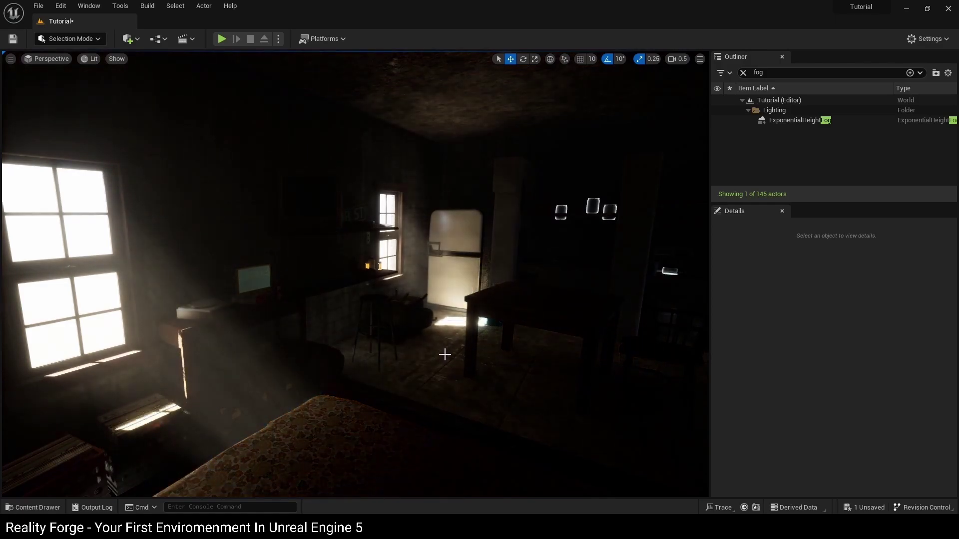
key(ctrl+l)
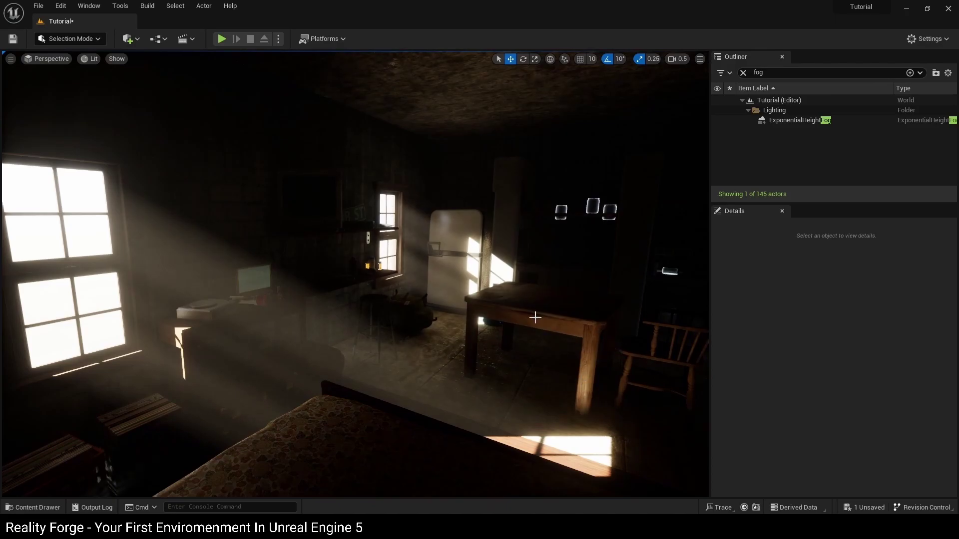
- Delete the bright glass mason jars at the far end of the room and inspect the interior lighting
right_drag(533, 318, 576, 315)
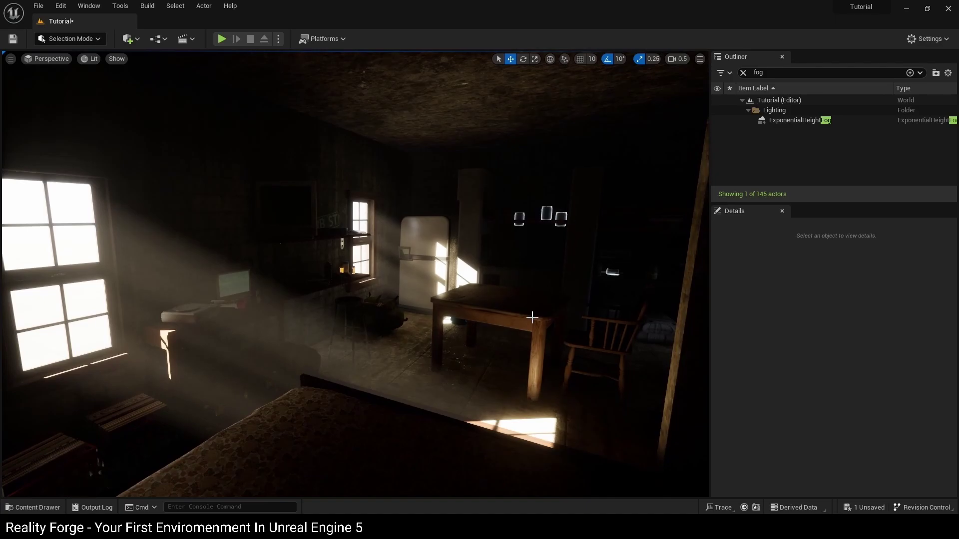
right_drag(520, 218, 564, 207)
mouse_move(325, 280)
right_down()
mouse_move(292, 302)
mouse_move(241, 304)
mouse_move(329, 292)
right_up()
click(326, 289)
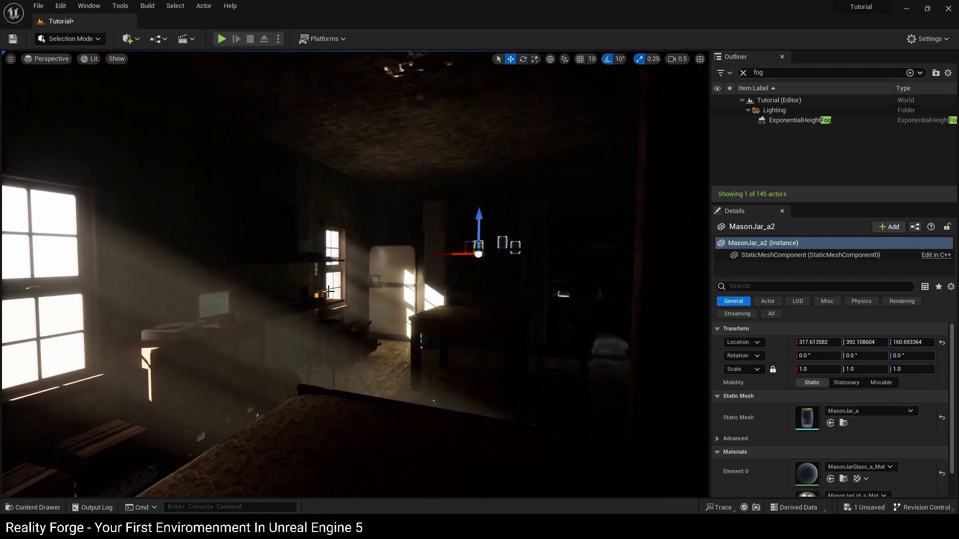
key(Delete)
click(506, 242)
key(Delete)
click(507, 242)
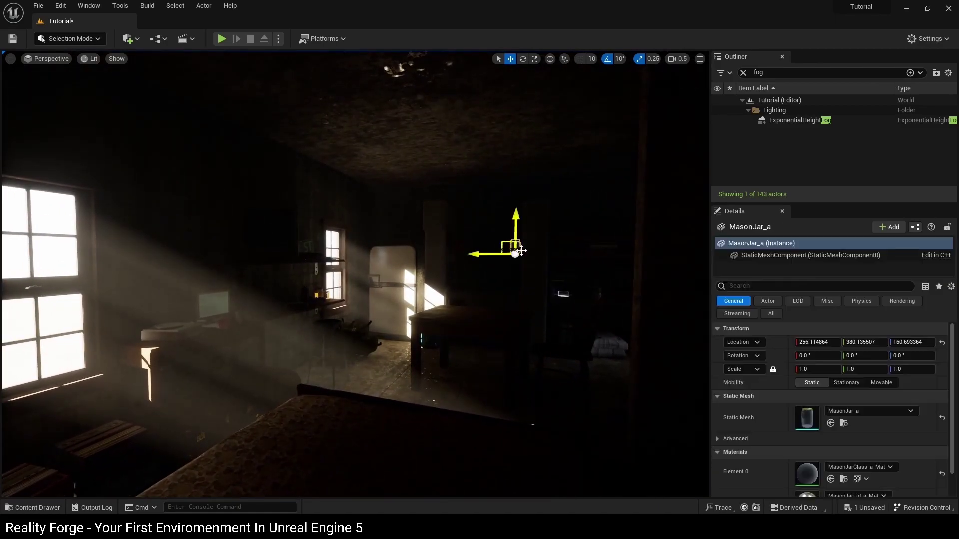
key(Delete)
right_drag(400, 307, 346, 271)
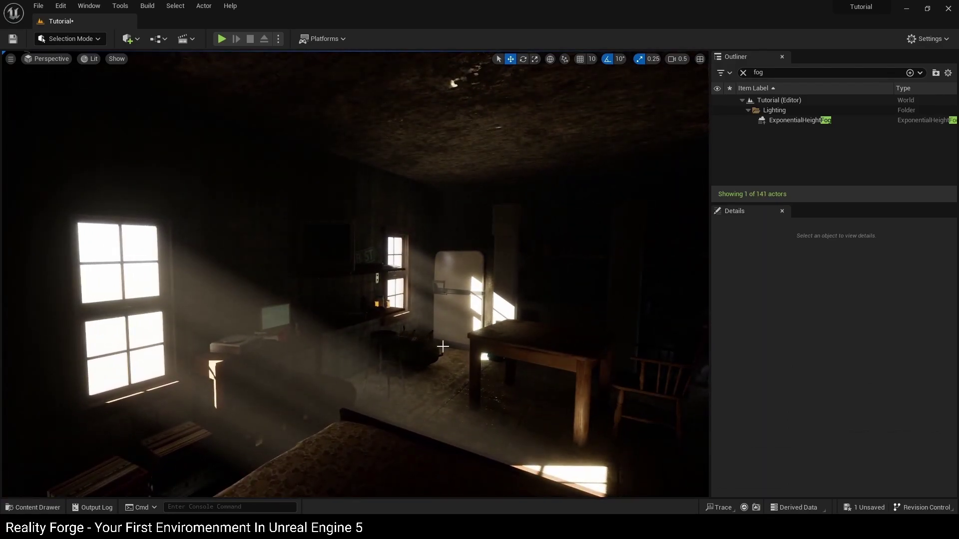
right_drag(511, 350, 576, 248)
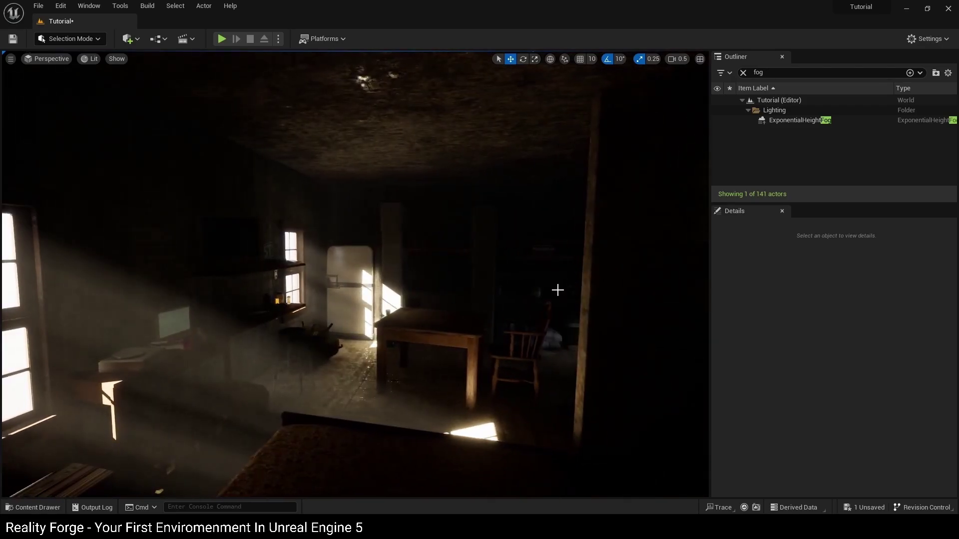
mouse_move(471, 294)
right_down()
mouse_move(428, 297)
mouse_move(468, 293)
right_up()
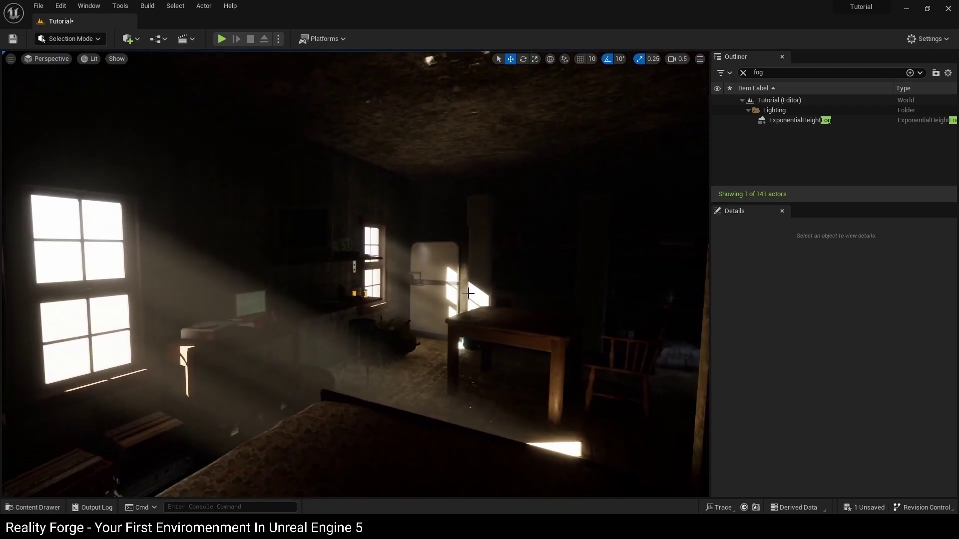